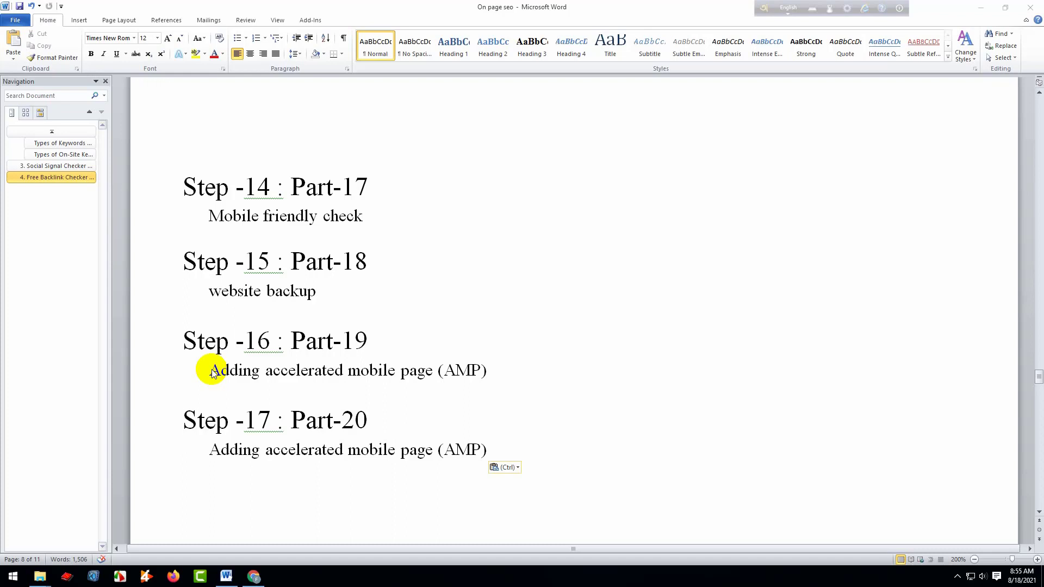
- Highlight the Step-16 : Part-19 heading and its topic line "Adding accelerated mobile page (AMP)" in the outline
{"action": "left_click", "coordinate": [344, 386]}
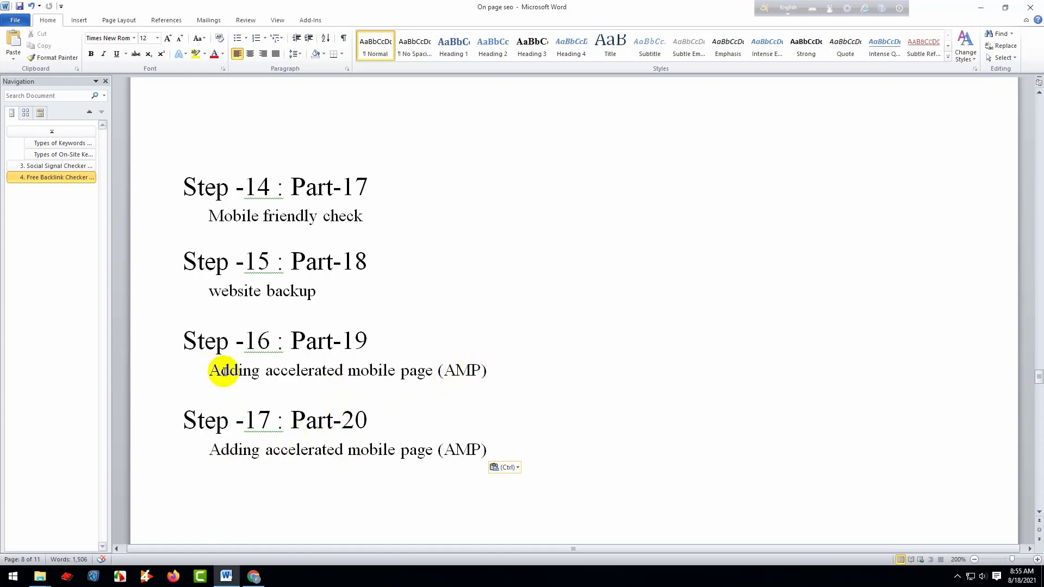
{"action": "left_click_drag", "start_coordinate": [181, 340], "coordinate": [499, 379]}
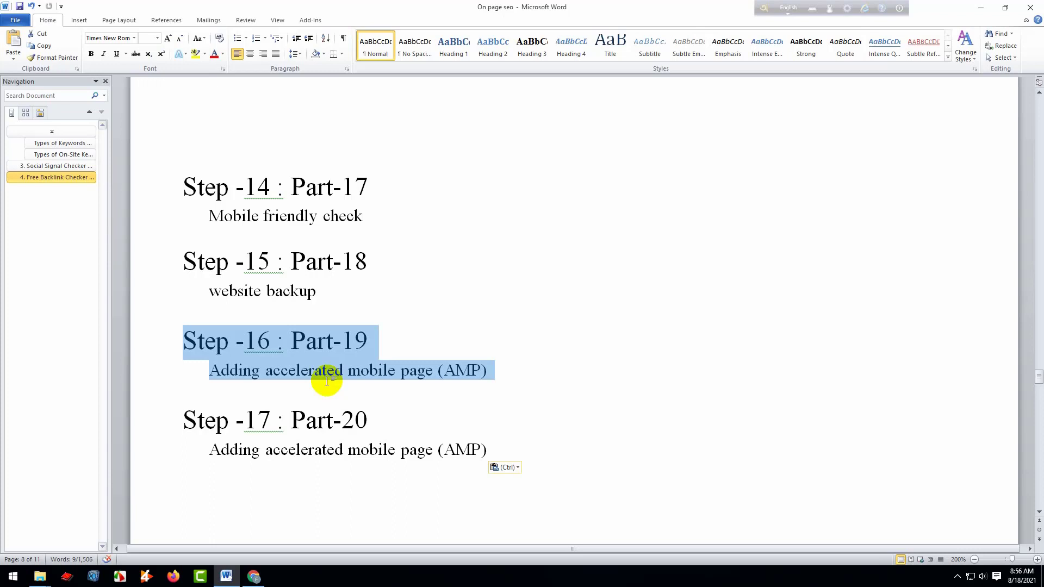
{"action": "left_click", "coordinate": [361, 366]}
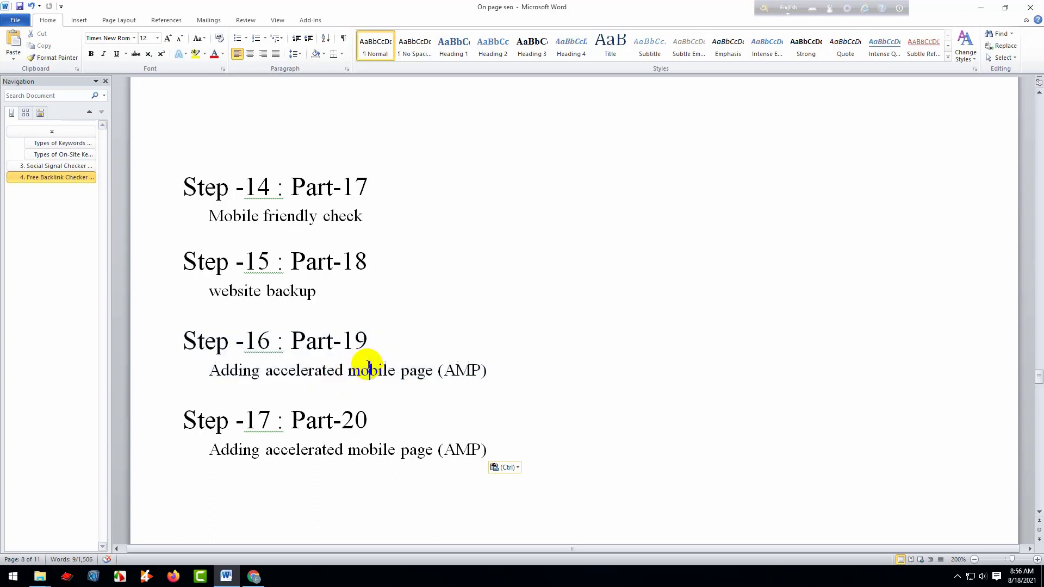
{"action": "left_click", "coordinate": [484, 372]}
{"action": "left_click_drag", "start_coordinate": [470, 370], "coordinate": [217, 387]}
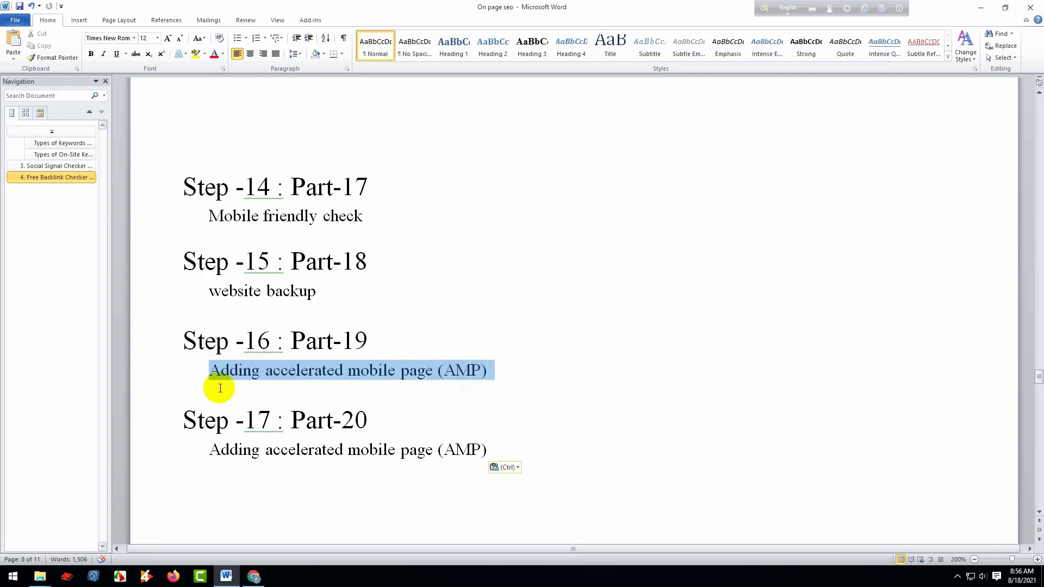
- Switch to the WordPress admin in Chrome and search the plugins available to add for "Amp"
{"action": "left_click", "coordinate": [254, 578]}
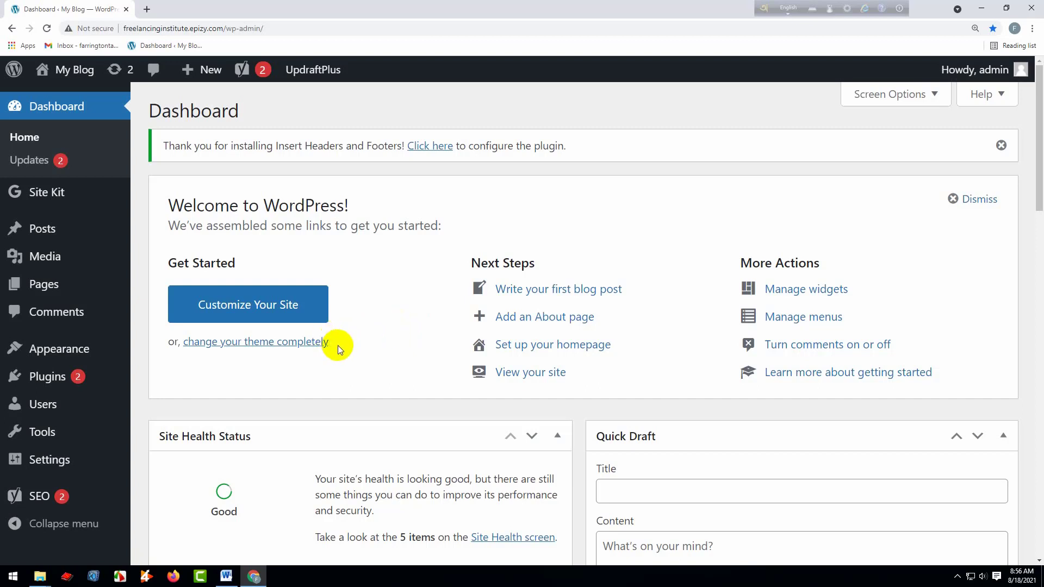
{"action": "left_click", "coordinate": [32, 384]}
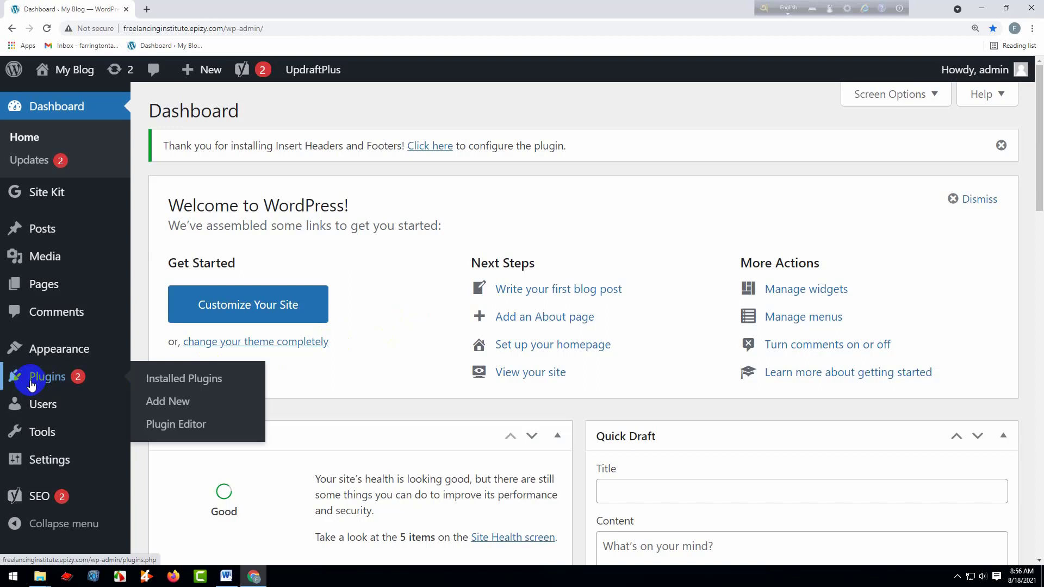
{"action": "left_click", "coordinate": [182, 406]}
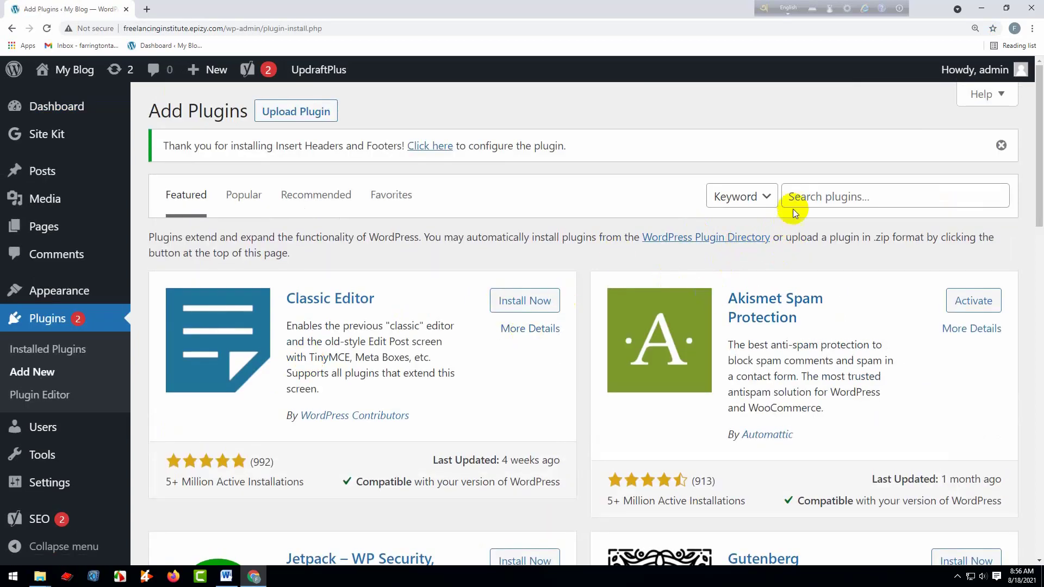
{"action": "left_click", "coordinate": [802, 198]}
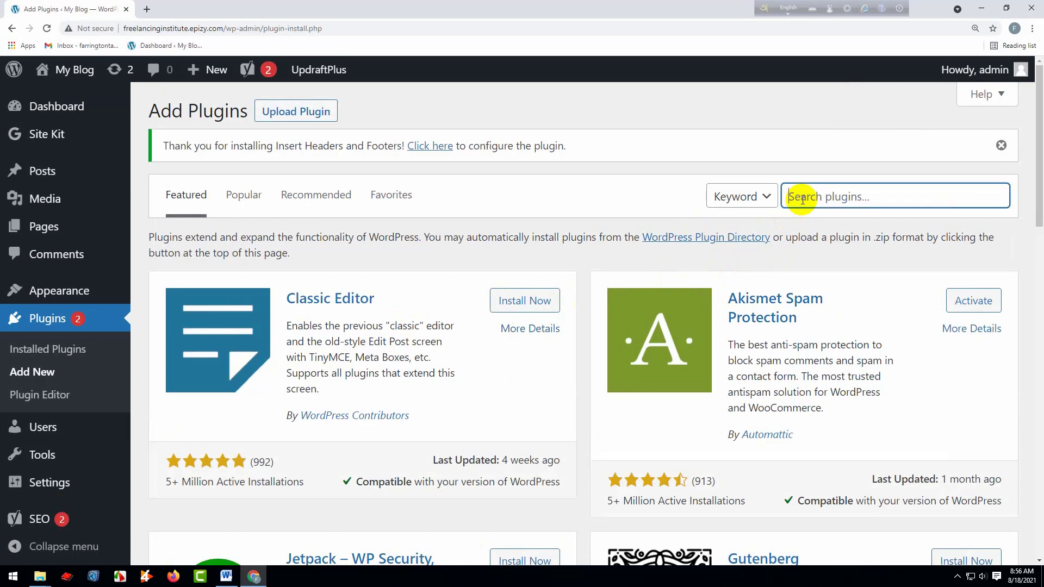
{"action": "type", "text": "Amp"}
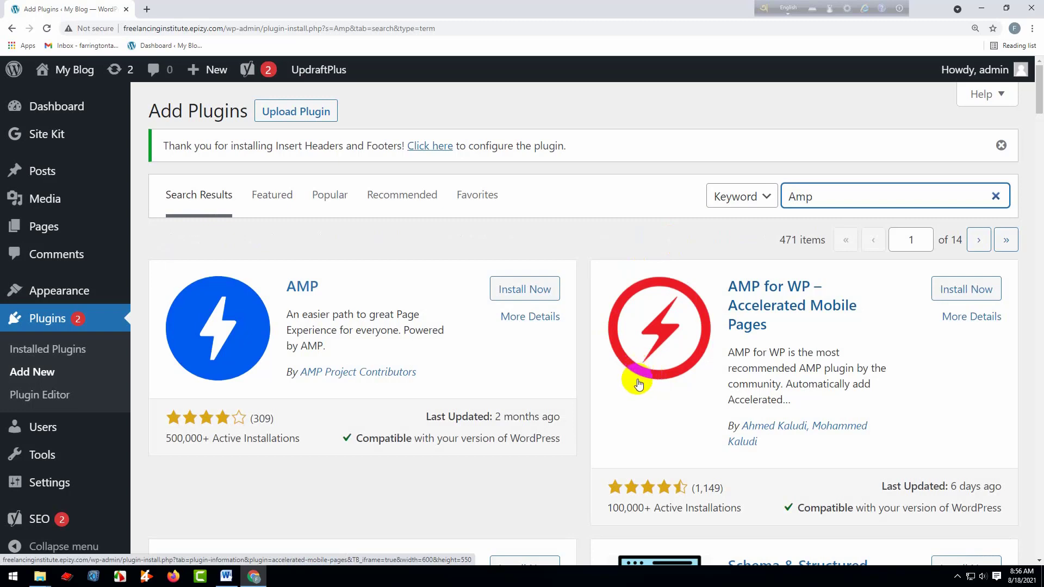
- Mark the install and review counts of AMP and AMP for WP with red rectangles on a screen capture, and discard it
{"action": "key", "text": "Print"}
{"action": "left_click_drag", "start_coordinate": [149, 240], "coordinate": [610, 463]}
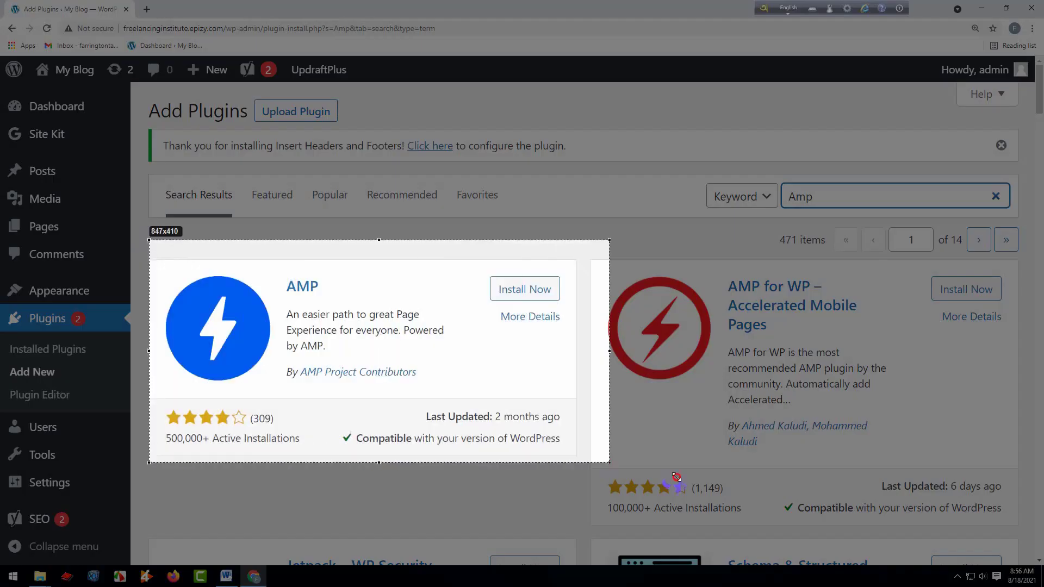
{"action": "left_click_drag", "start_coordinate": [676, 476], "coordinate": [1038, 542]}
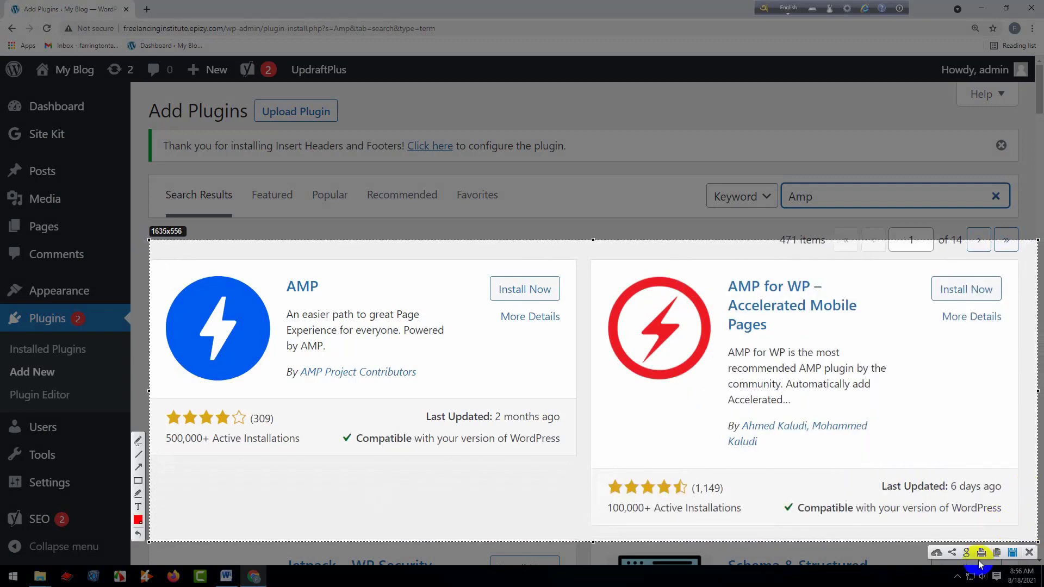
{"action": "left_click", "coordinate": [138, 481]}
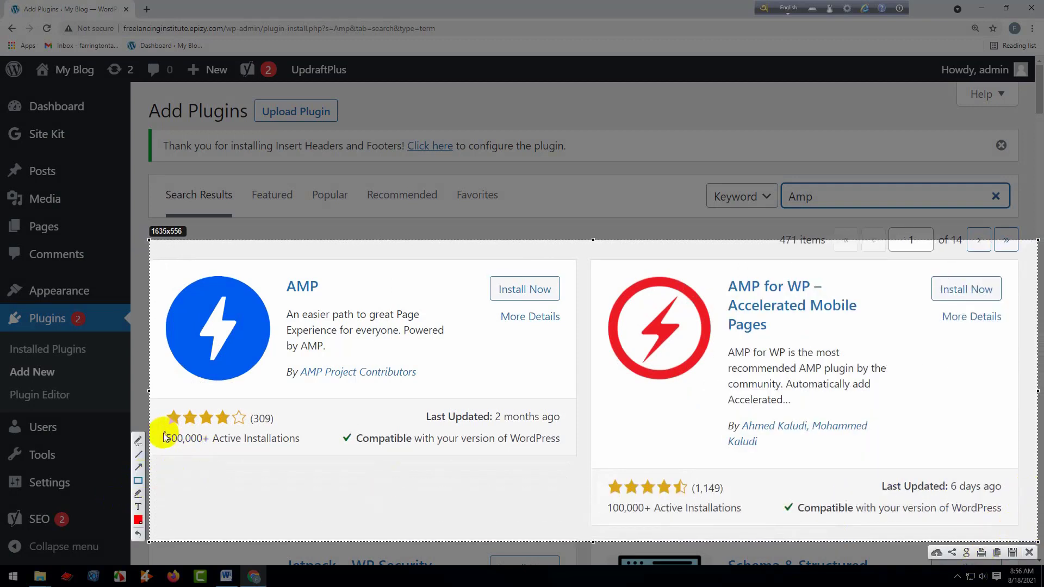
{"action": "left_click_drag", "start_coordinate": [161, 431], "coordinate": [215, 453]}
{"action": "left_click_drag", "start_coordinate": [606, 500], "coordinate": [669, 524]}
{"action": "left_click_drag", "start_coordinate": [236, 404], "coordinate": [279, 431]}
{"action": "mouse_move", "coordinate": [684, 477]}
{"action": "left_mouse_down"}
{"action": "mouse_move", "coordinate": [715, 499]}
{"action": "mouse_move", "coordinate": [754, 504]}
{"action": "left_mouse_up"}
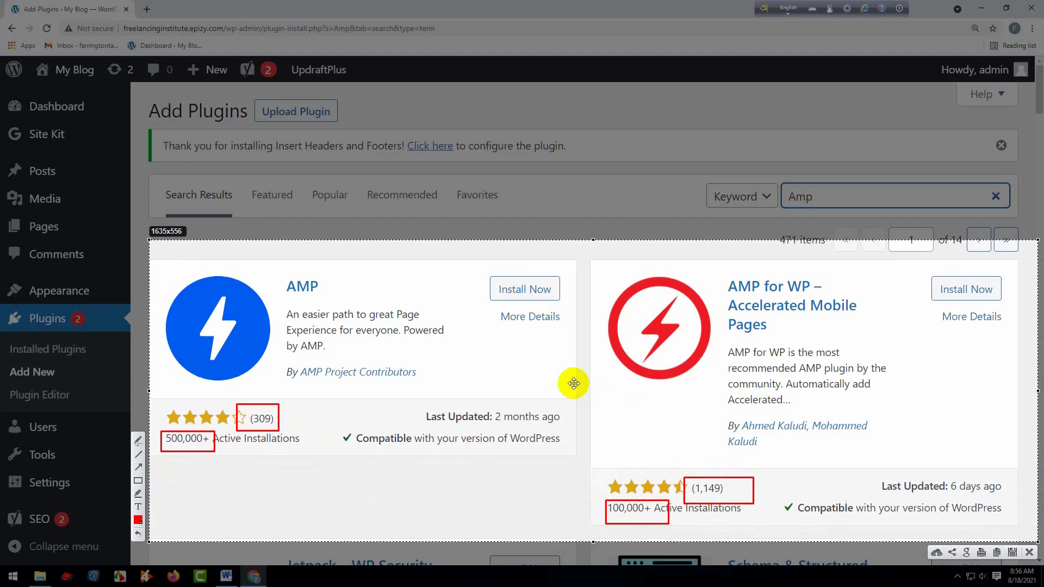
{"action": "key", "text": "Escape"}
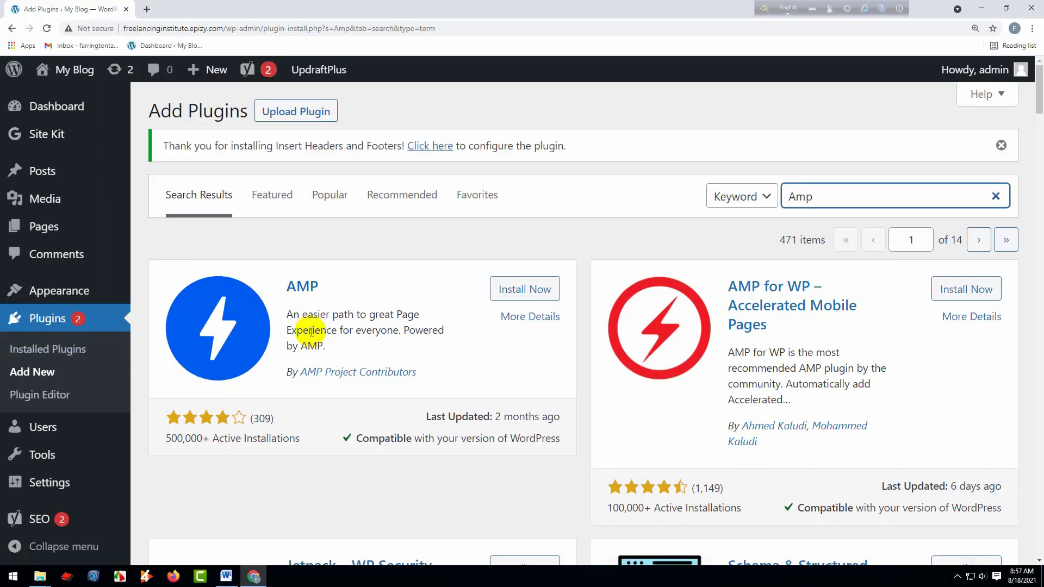
{"action": "key", "text": "Escape"}
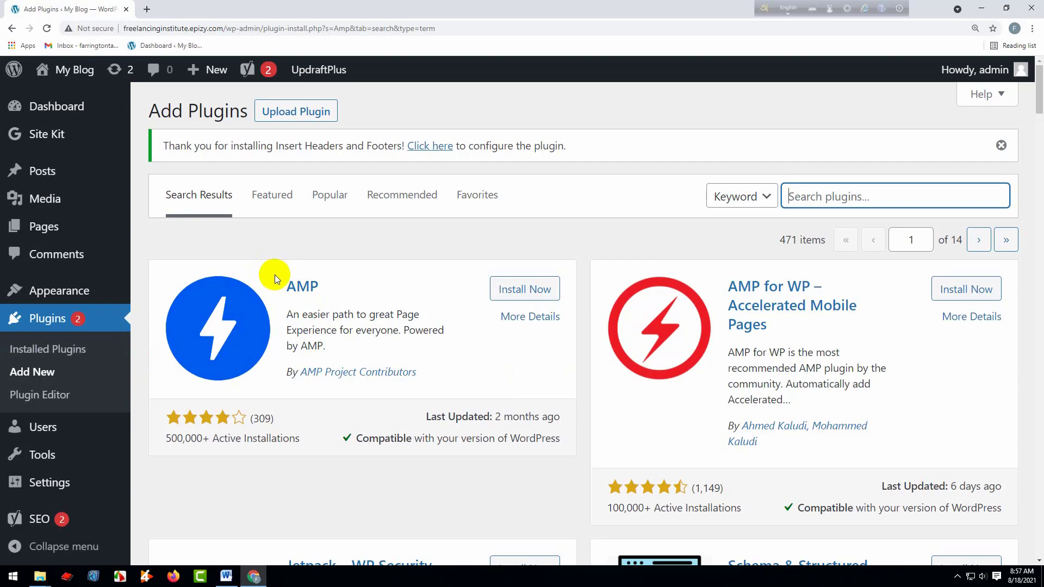
- Capture the AMP plugin card, box its active installations and title in red, add a line beside the title, and discard the capture
{"action": "key", "text": "Print"}
{"action": "mouse_move", "coordinate": [143, 234]}
{"action": "left_mouse_down"}
{"action": "mouse_move", "coordinate": [189, 308]}
{"action": "mouse_move", "coordinate": [460, 485]}
{"action": "mouse_move", "coordinate": [580, 515]}
{"action": "left_mouse_up"}
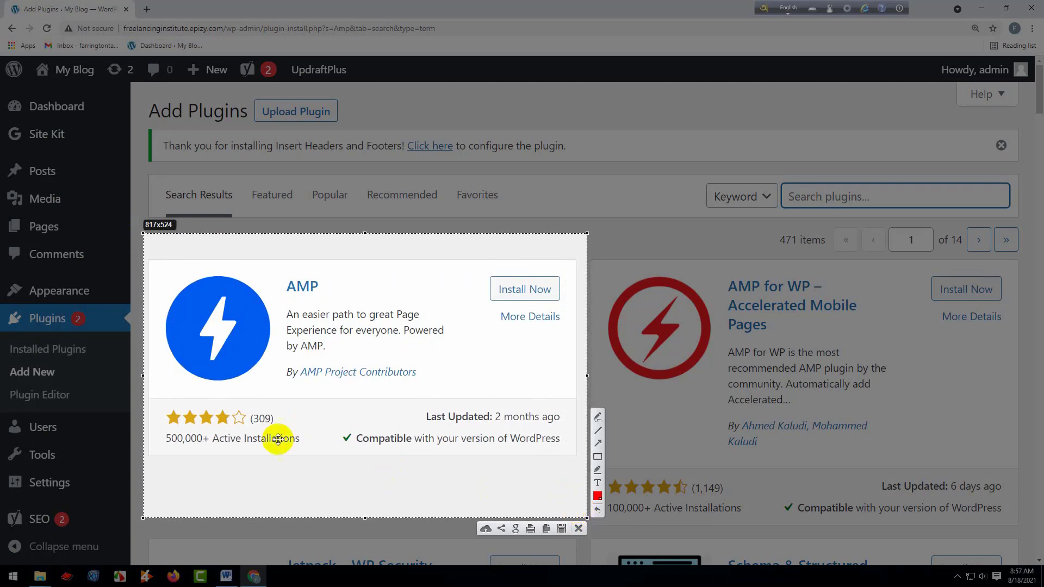
{"action": "left_click", "coordinate": [598, 457]}
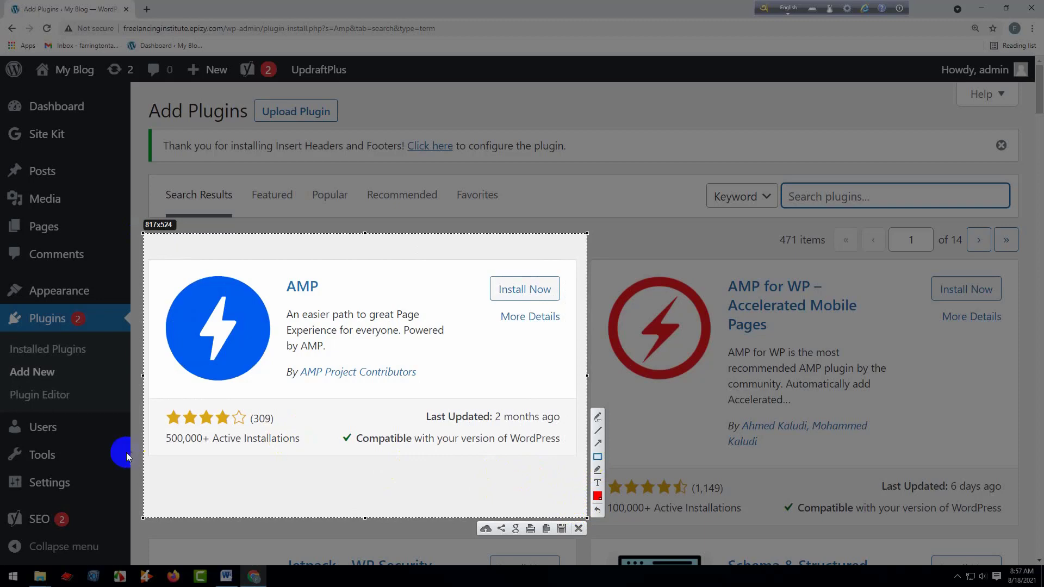
{"action": "left_click_drag", "start_coordinate": [156, 430], "coordinate": [306, 452]}
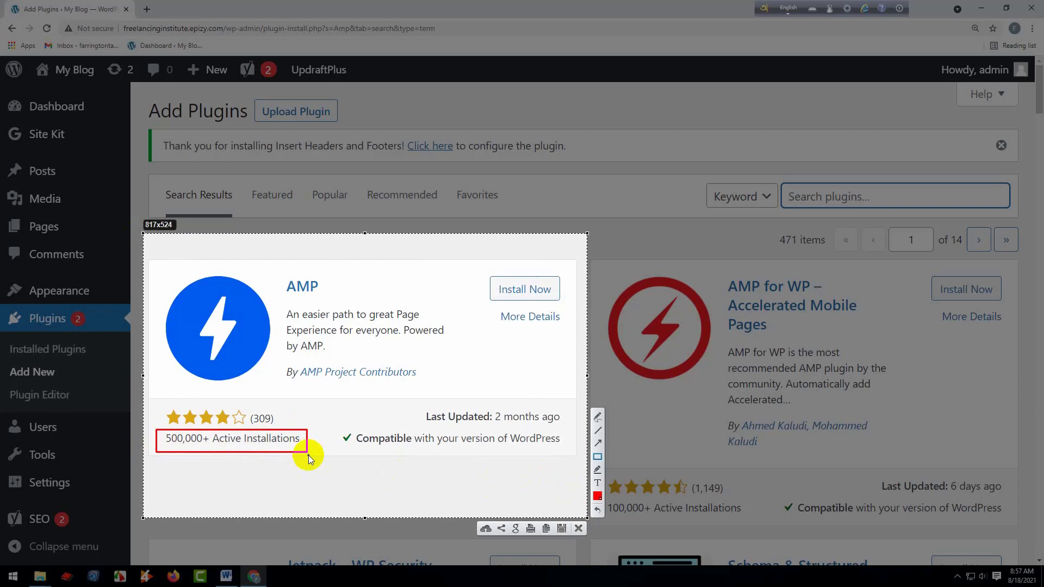
{"action": "left_click_drag", "start_coordinate": [269, 269], "coordinate": [351, 300]}
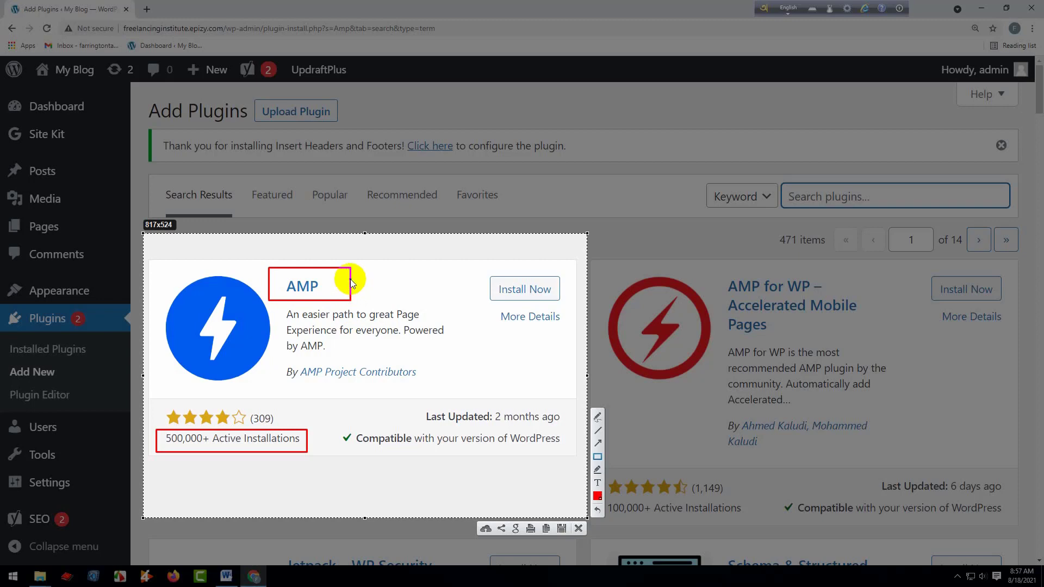
{"action": "left_click", "coordinate": [598, 430]}
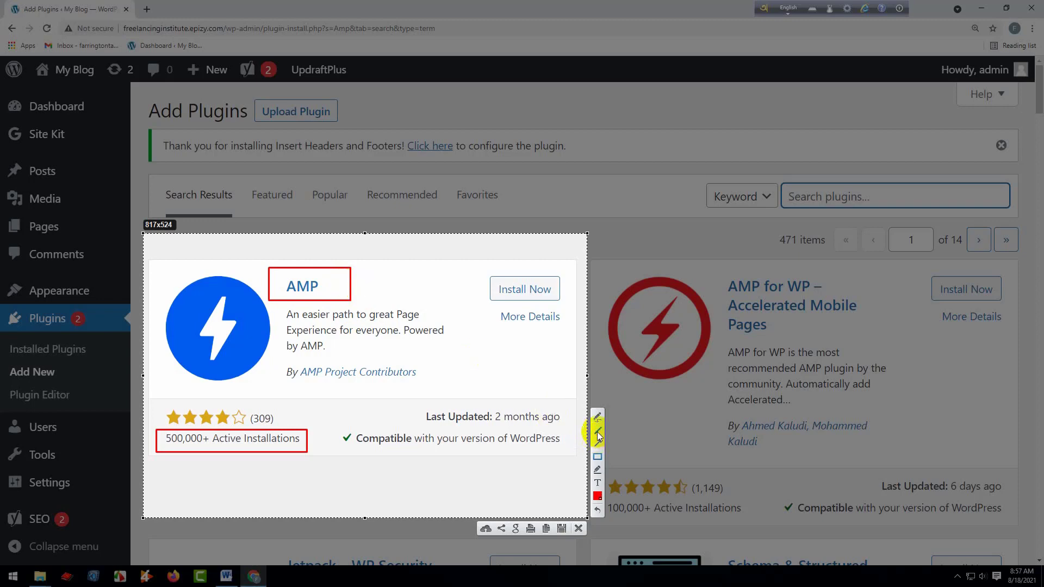
{"action": "mouse_move", "coordinate": [351, 277]}
{"action": "left_mouse_down"}
{"action": "mouse_move", "coordinate": [415, 261]}
{"action": "mouse_move", "coordinate": [413, 281]}
{"action": "left_mouse_up"}
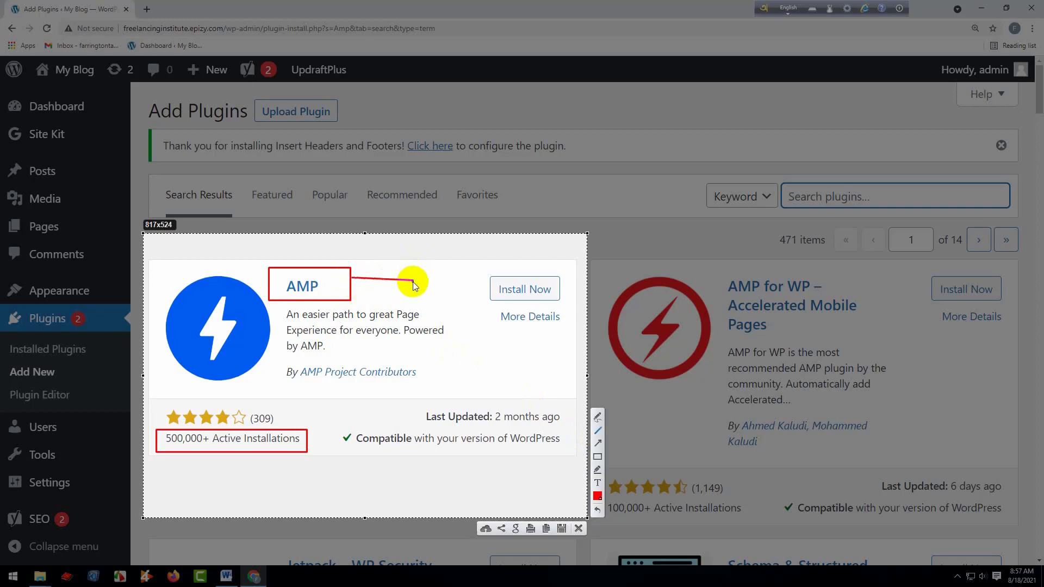
{"action": "key", "text": "Escape"}
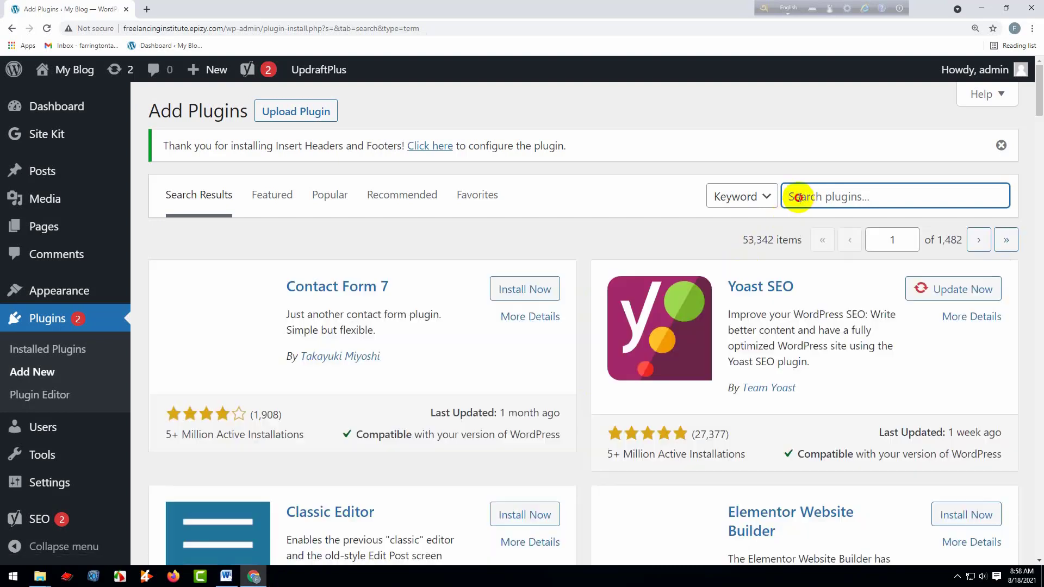
- Search the plugins for "amp", and install and activate the AMP plugin by AMP Project Contributors
{"action": "type", "text": "amp"}
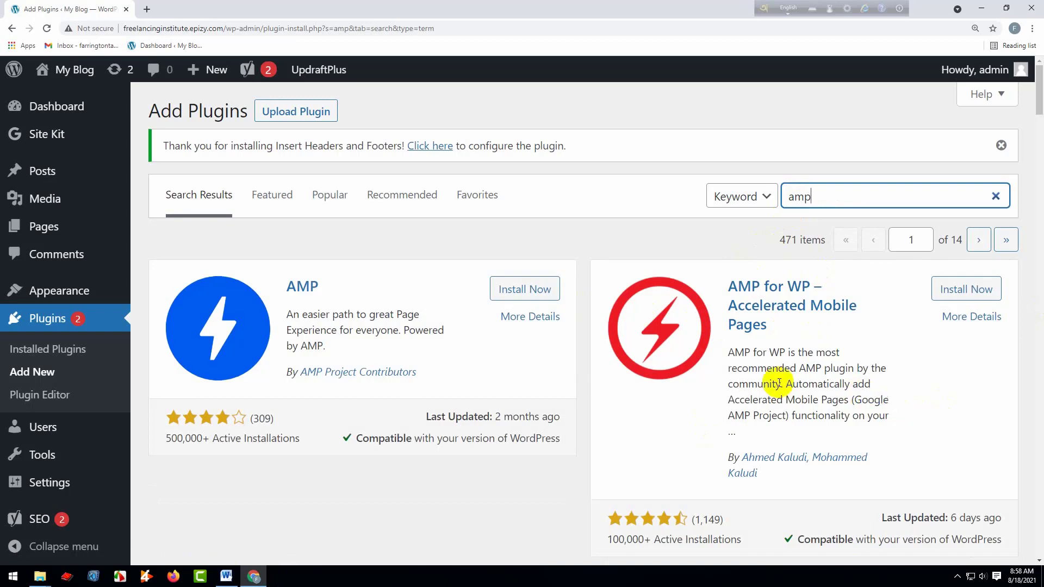
{"action": "left_click", "coordinate": [517, 289]}
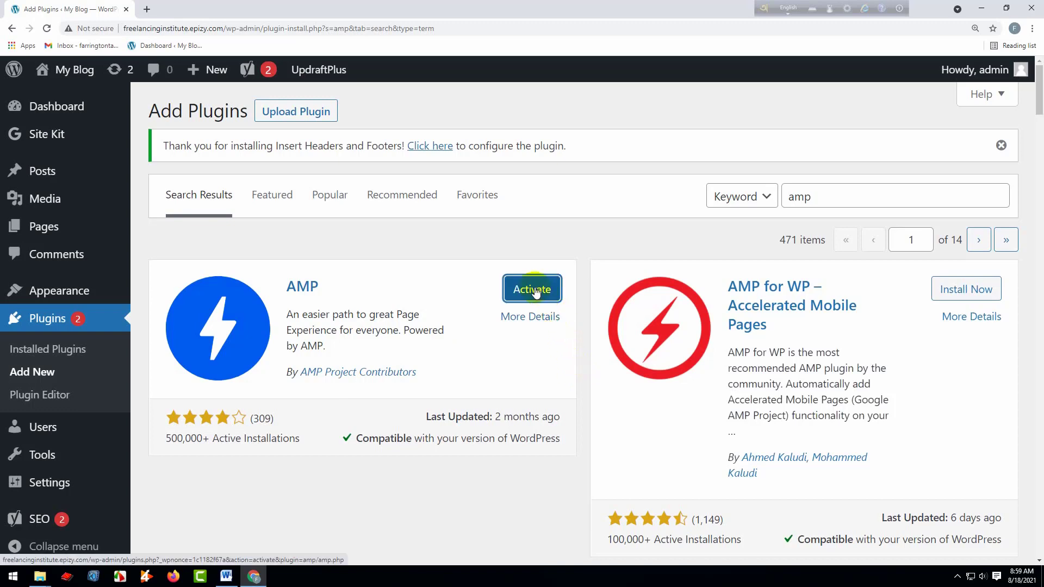
{"action": "left_click", "coordinate": [534, 291]}
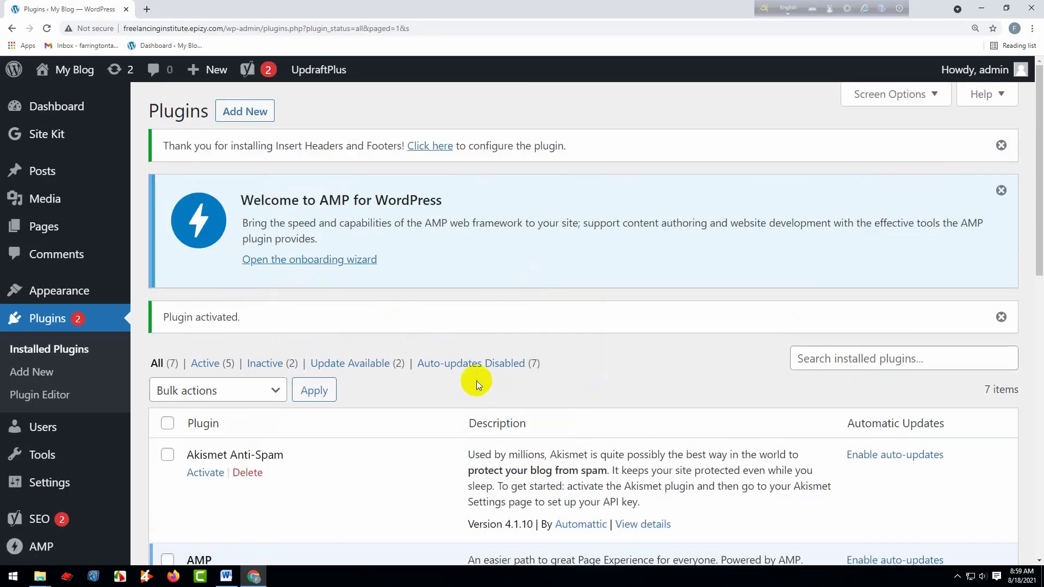
- Look through the installed plugins list for the AMP entry and the other plugins
{"action": "scroll", "coordinate": [477, 390], "scroll_direction": "down", "scroll_amount": 8}
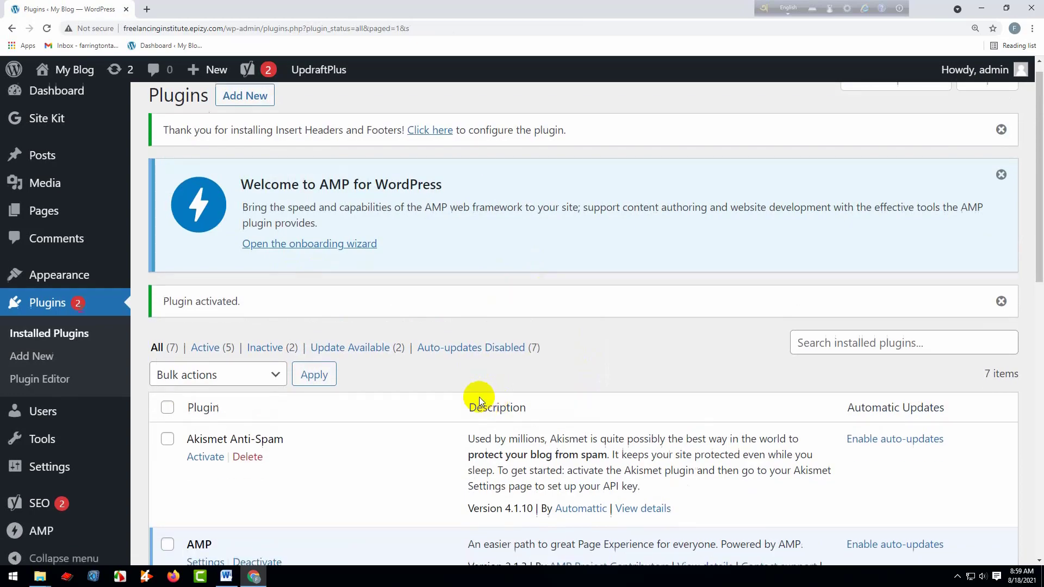
{"action": "scroll", "coordinate": [477, 394], "scroll_direction": "up", "scroll_amount": 3}
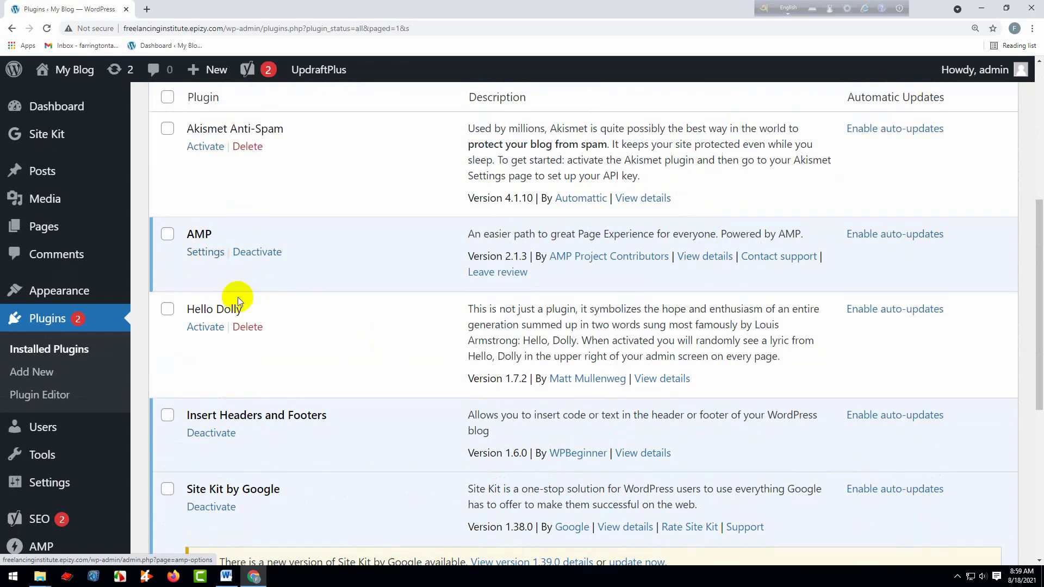
{"action": "left_click", "coordinate": [48, 548]}
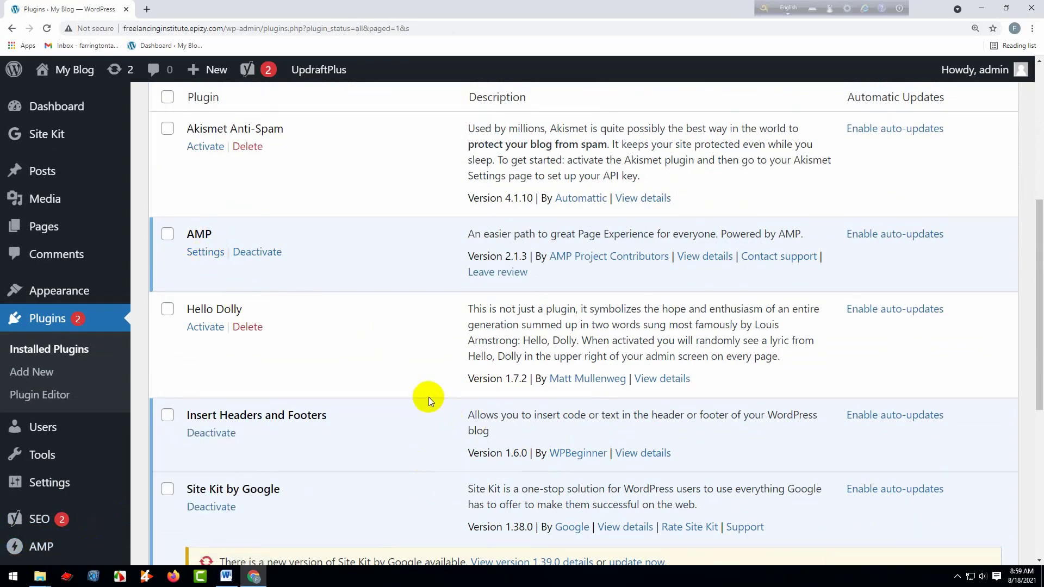
{"action": "scroll", "coordinate": [429, 397], "scroll_direction": "down", "scroll_amount": 4}
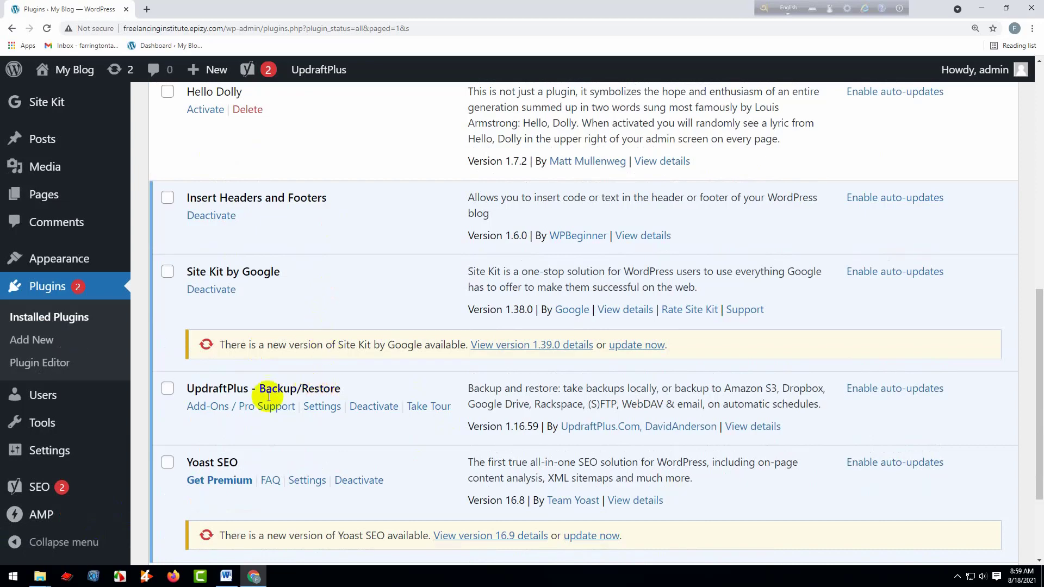
{"action": "scroll", "coordinate": [419, 250], "scroll_direction": "up", "scroll_amount": 1}
{"action": "scroll", "coordinate": [426, 170], "scroll_direction": "up", "scroll_amount": 10}
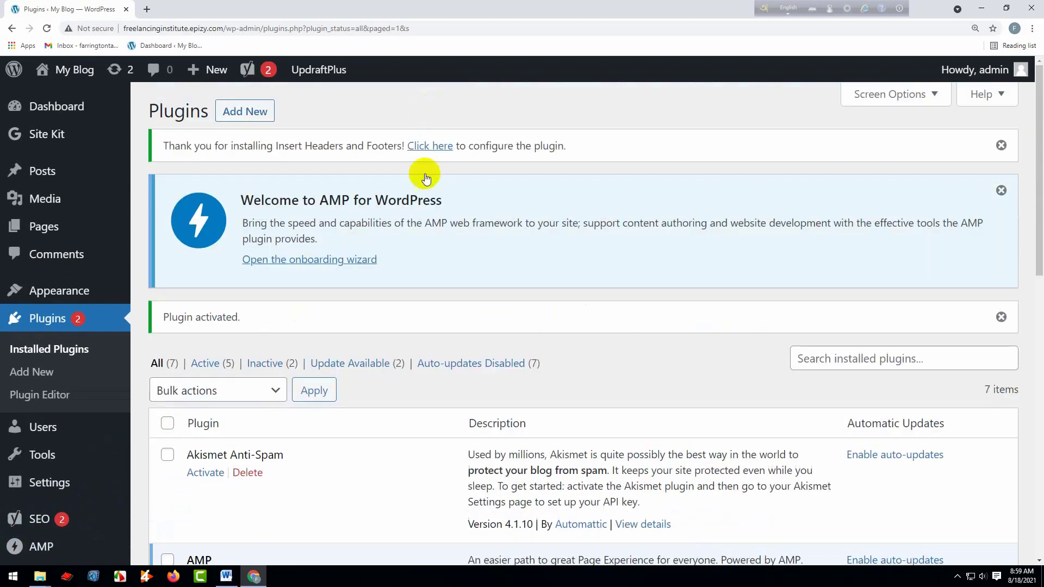
{"action": "scroll", "coordinate": [187, 492], "scroll_direction": "down", "scroll_amount": 7}
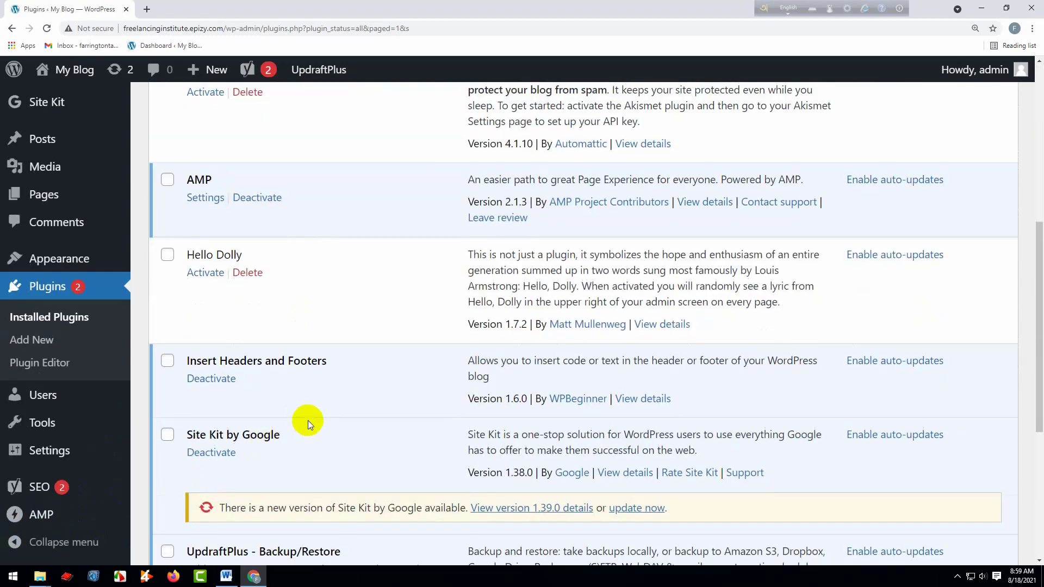
- Open the AMP plugin's settings page and look over its template mode options
{"action": "mouse_move", "coordinate": [42, 517]}
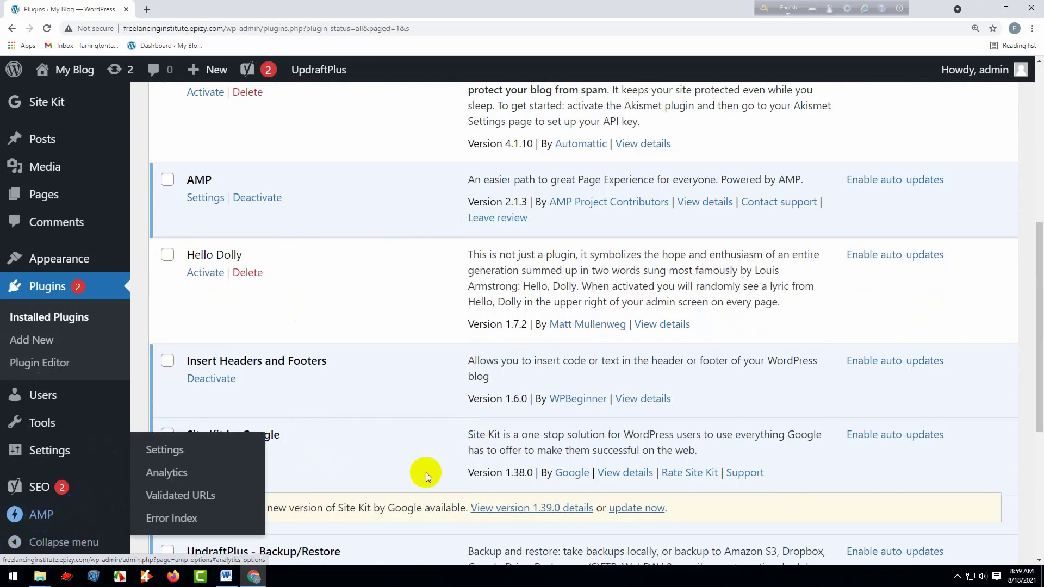
{"action": "left_click", "coordinate": [166, 451]}
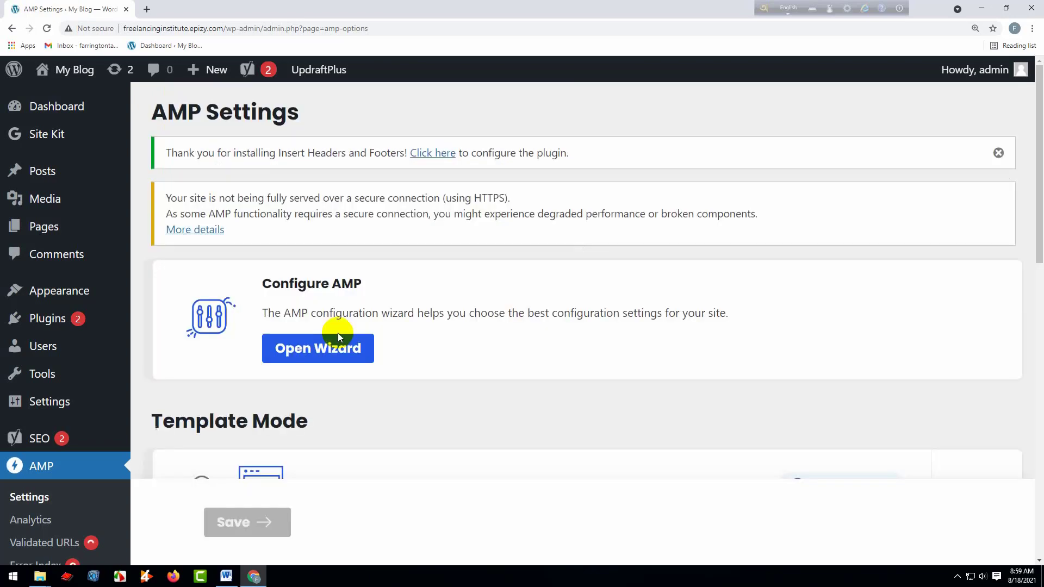
{"action": "scroll", "coordinate": [692, 301], "scroll_direction": "down", "scroll_amount": 7}
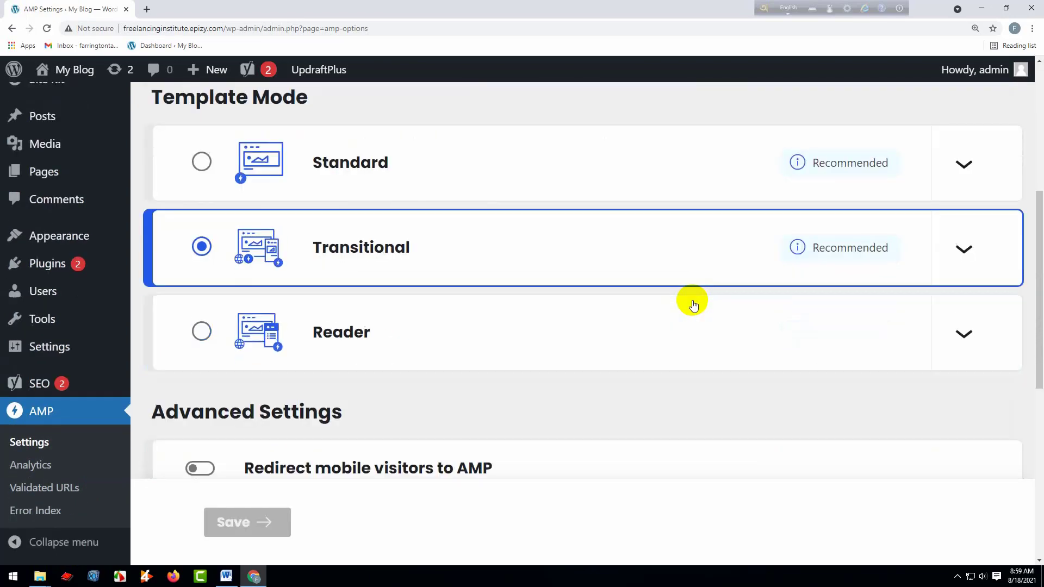
{"action": "scroll", "coordinate": [690, 301], "scroll_direction": "up", "scroll_amount": 7}
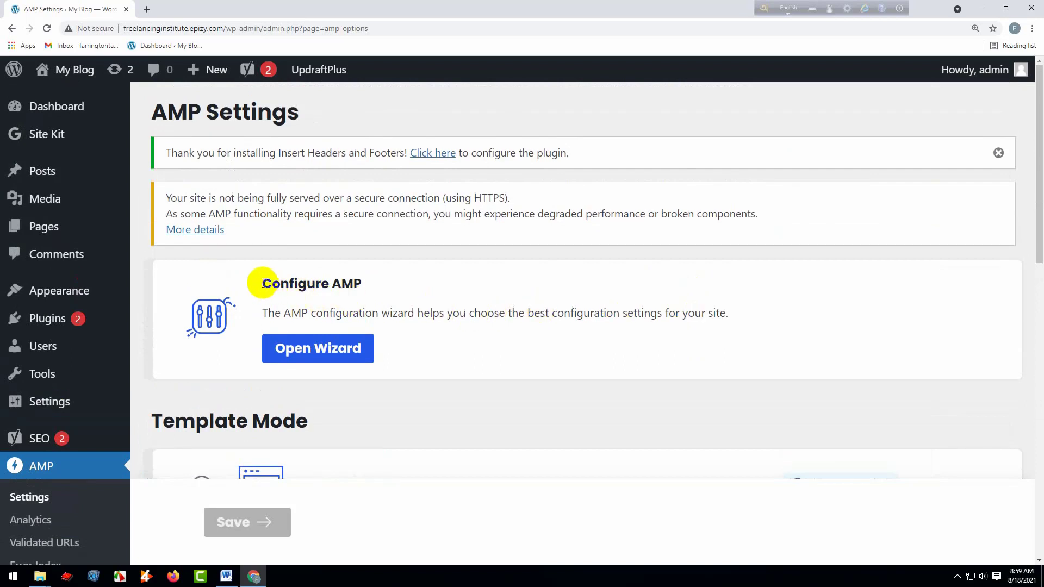
- Open the AMP configuration wizard, read through its welcome page, and continue to the Technical Background stage
{"action": "left_click_drag", "start_coordinate": [261, 281], "coordinate": [427, 285]}
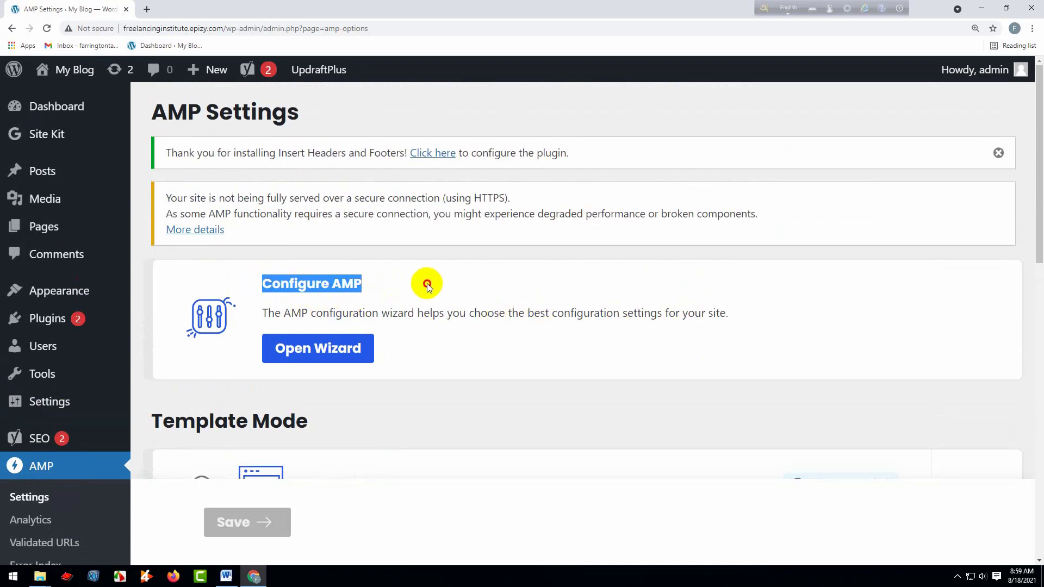
{"action": "left_click", "coordinate": [329, 350]}
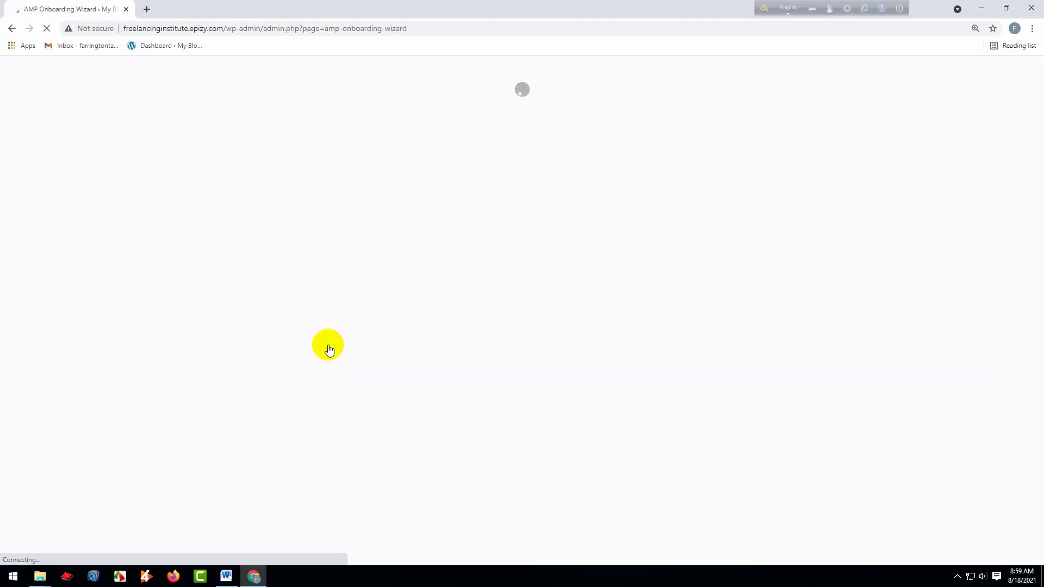
{"action": "scroll", "coordinate": [587, 318], "scroll_direction": "down", "scroll_amount": 2}
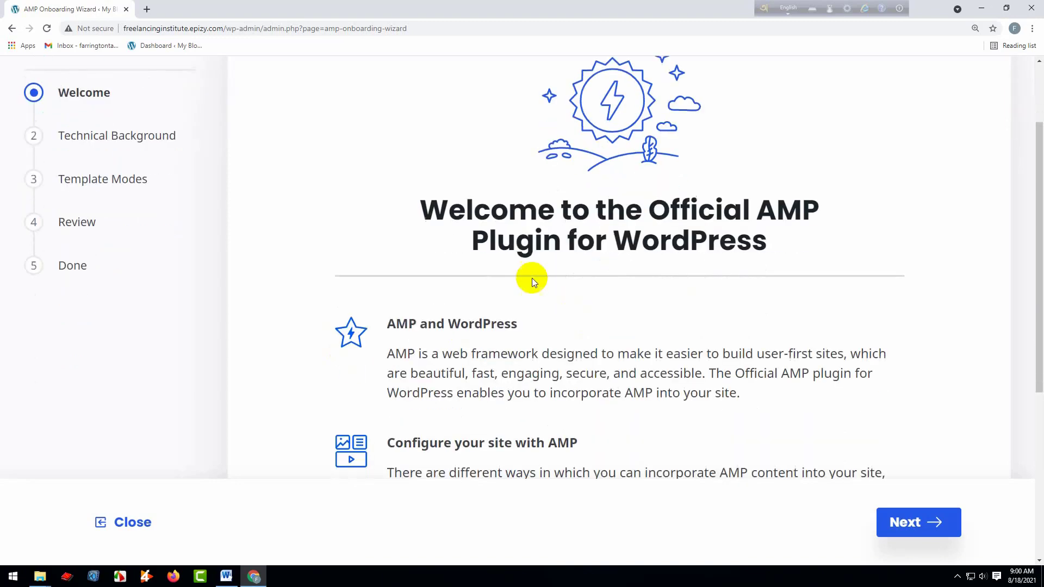
{"action": "left_click_drag", "start_coordinate": [420, 213], "coordinate": [648, 375]}
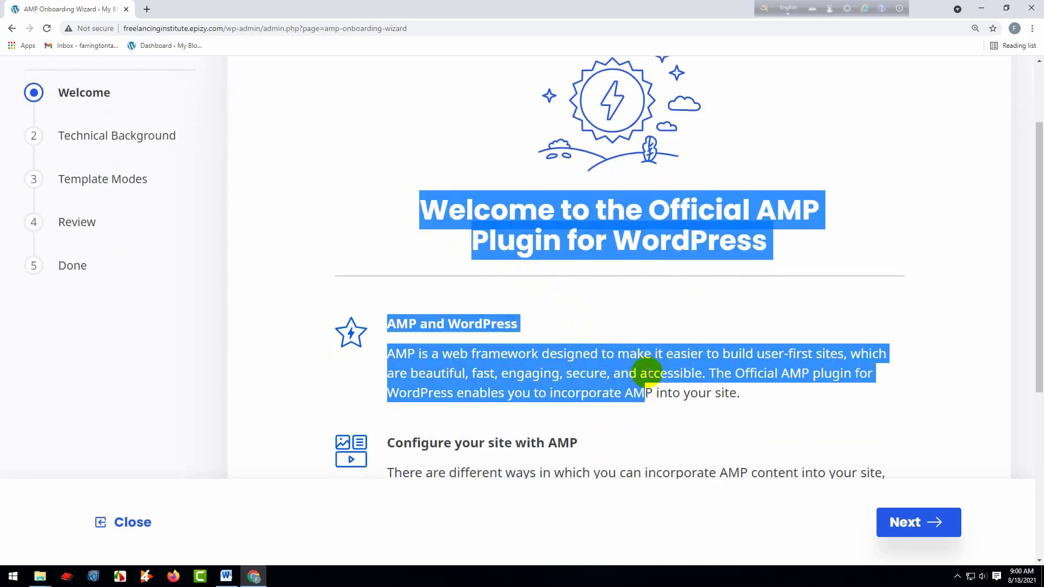
{"action": "scroll", "coordinate": [648, 375], "scroll_direction": "down", "scroll_amount": 3}
{"action": "left_click", "coordinate": [491, 350]}
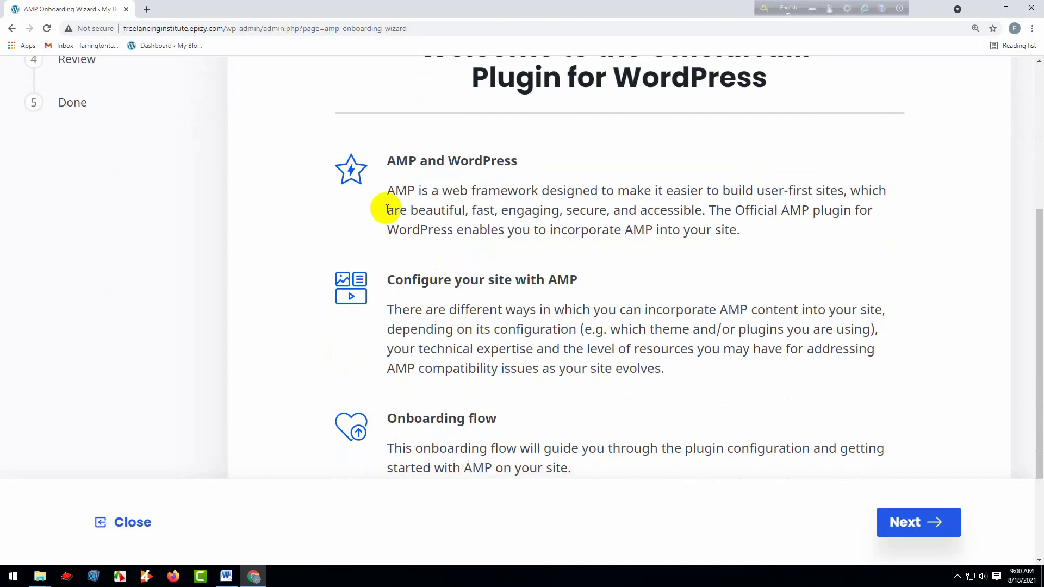
{"action": "left_click_drag", "start_coordinate": [387, 161], "coordinate": [683, 275]}
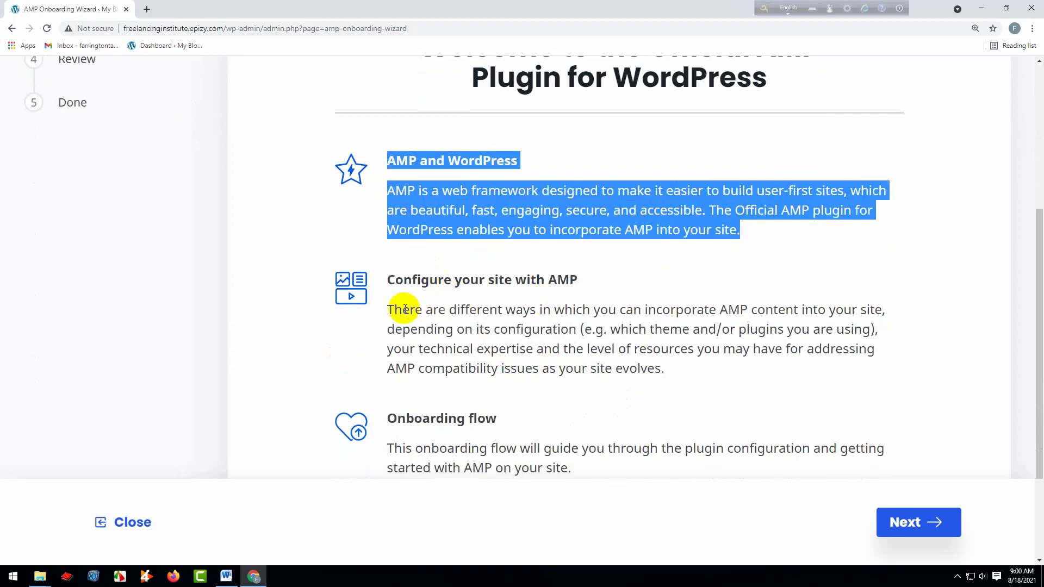
{"action": "left_click_drag", "start_coordinate": [394, 310], "coordinate": [614, 341]}
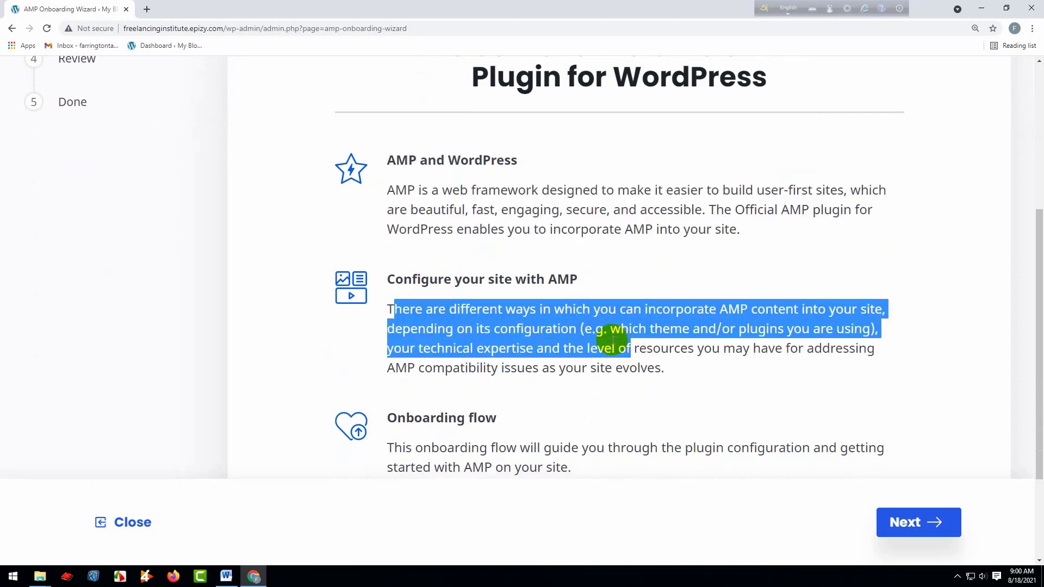
{"action": "scroll", "coordinate": [580, 345], "scroll_direction": "down", "scroll_amount": 3}
{"action": "scroll", "coordinate": [857, 476], "scroll_direction": "up", "scroll_amount": 7}
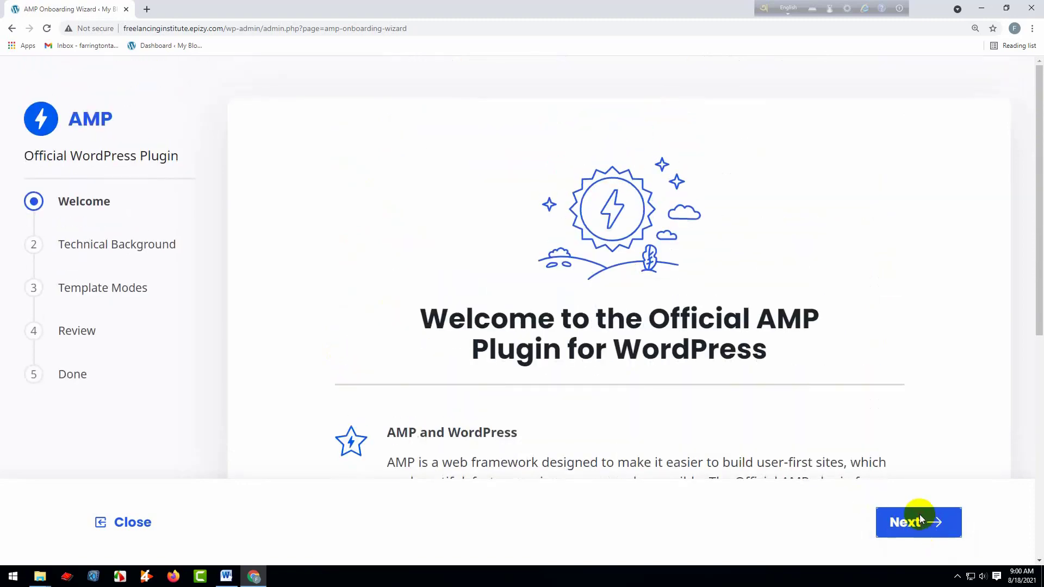
{"action": "left_click", "coordinate": [919, 520]}
- Choose "Non-technically savvy or wanting a simpler setup" as the technical background and continue to the template modes
{"action": "scroll", "coordinate": [613, 321], "scroll_direction": "down", "scroll_amount": 3}
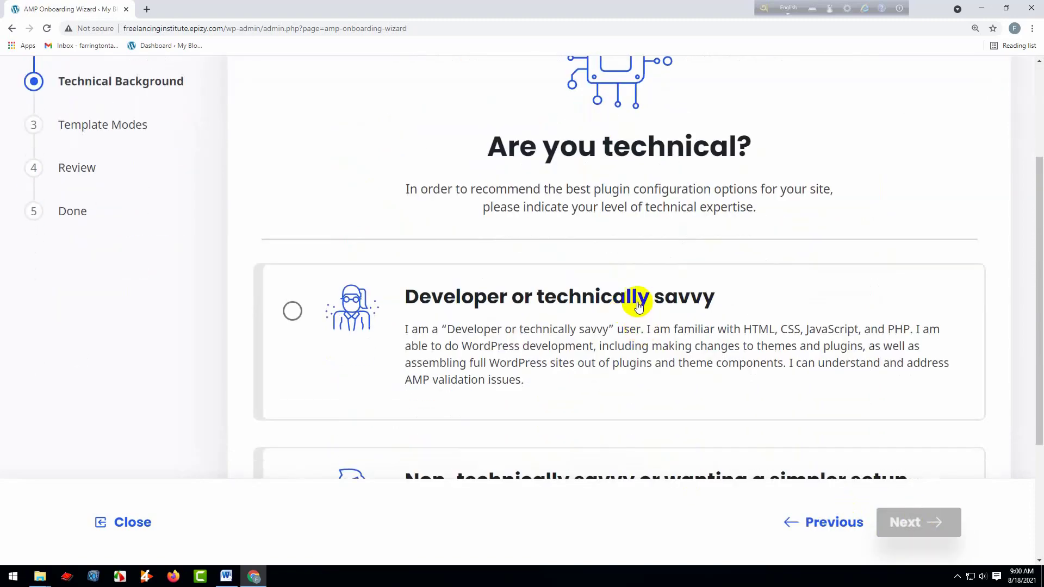
{"action": "scroll", "coordinate": [639, 306], "scroll_direction": "down", "scroll_amount": 1}
{"action": "left_click_drag", "start_coordinate": [486, 89], "coordinate": [731, 90]}
{"action": "scroll", "coordinate": [508, 267], "scroll_direction": "down", "scroll_amount": 2}
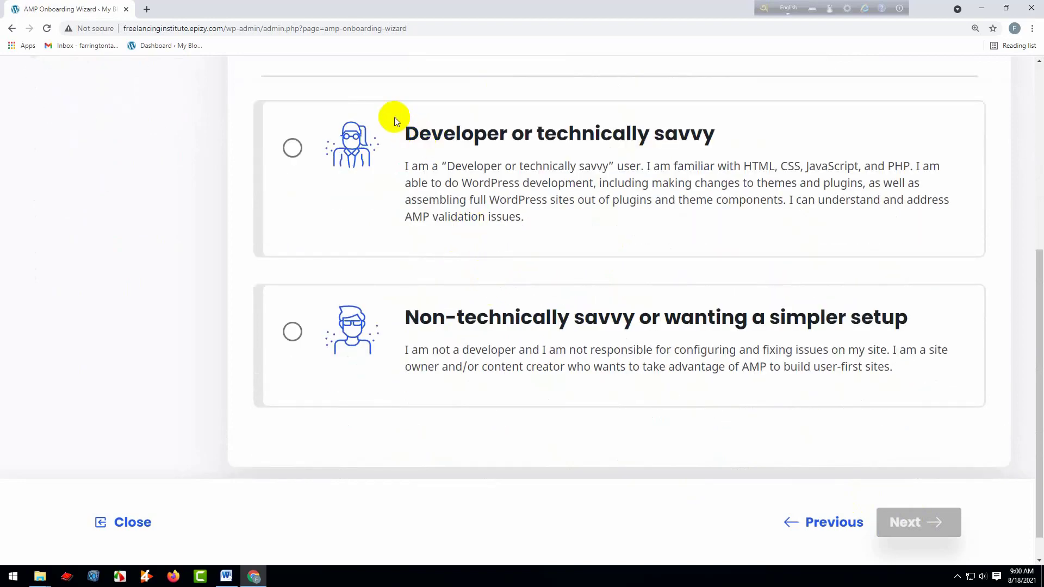
{"action": "left_click_drag", "start_coordinate": [411, 317], "coordinate": [647, 319]}
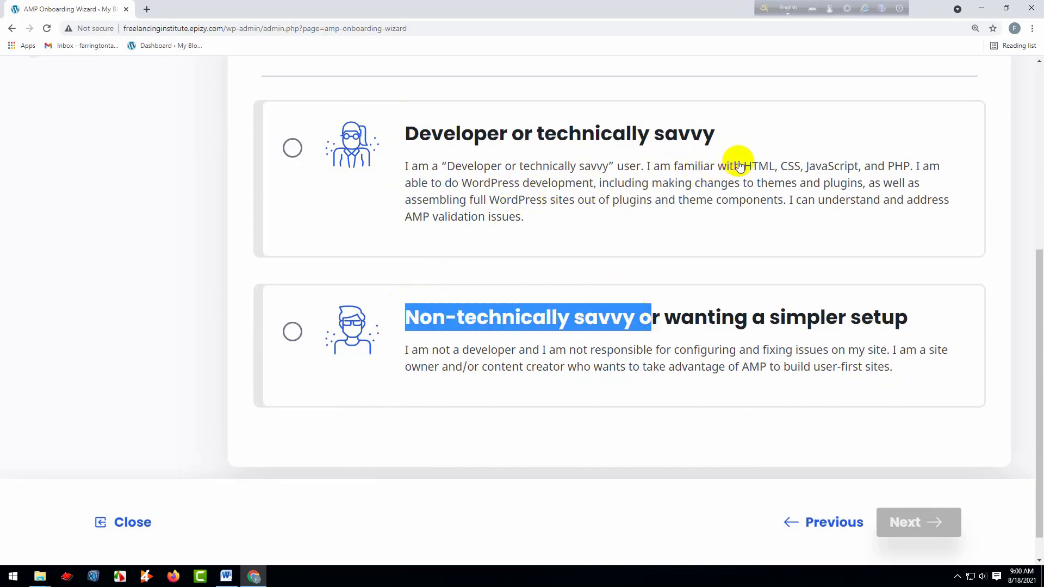
{"action": "left_click_drag", "start_coordinate": [739, 165], "coordinate": [903, 166]}
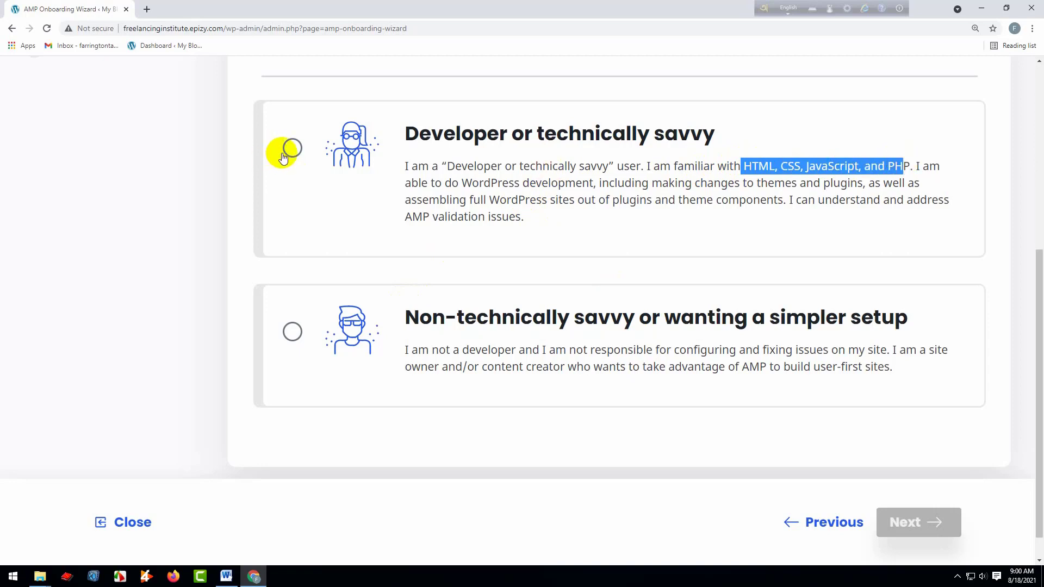
{"action": "left_click", "coordinate": [294, 331]}
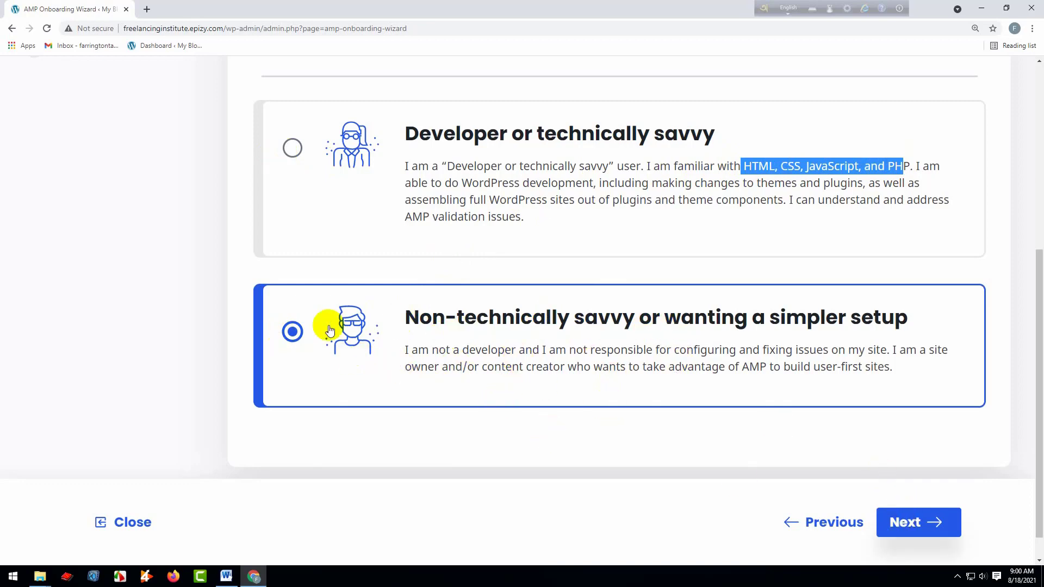
{"action": "left_click", "coordinate": [913, 522]}
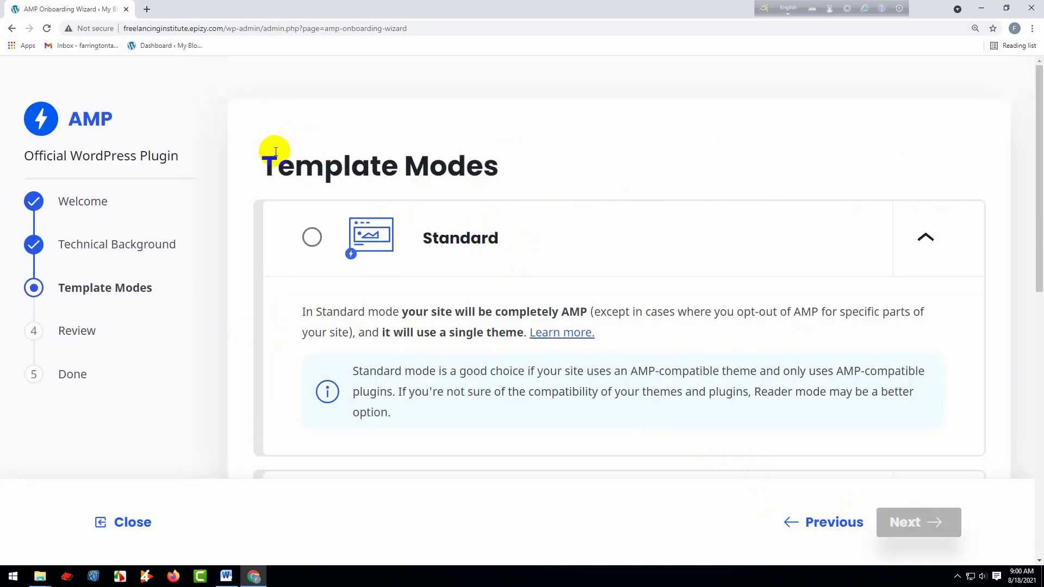
- Look over the available template modes: Standard, Transitional and Reader
{"action": "left_click_drag", "start_coordinate": [261, 164], "coordinate": [508, 163]}
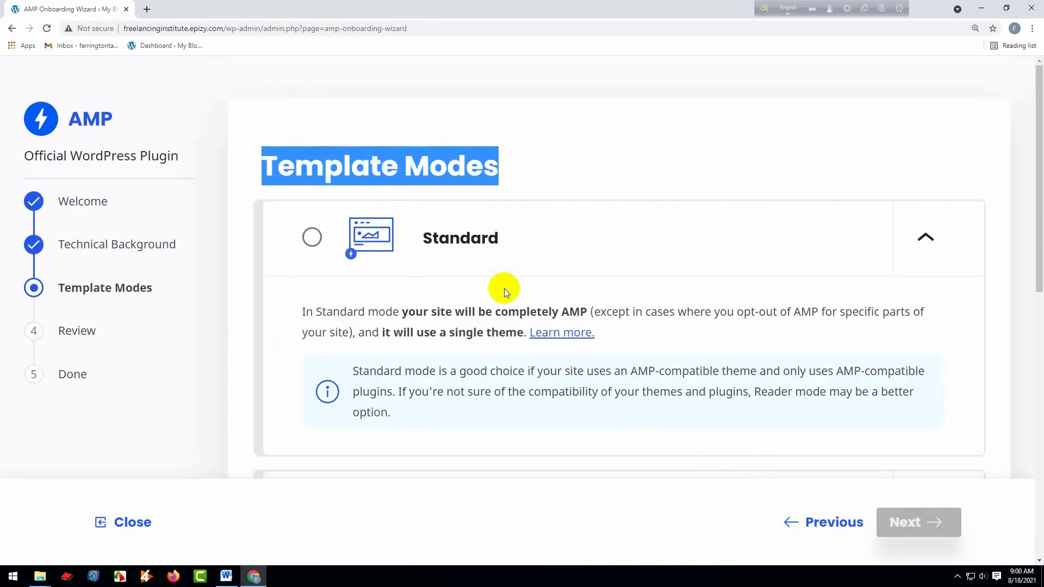
{"action": "scroll", "coordinate": [505, 292], "scroll_direction": "down", "scroll_amount": 4}
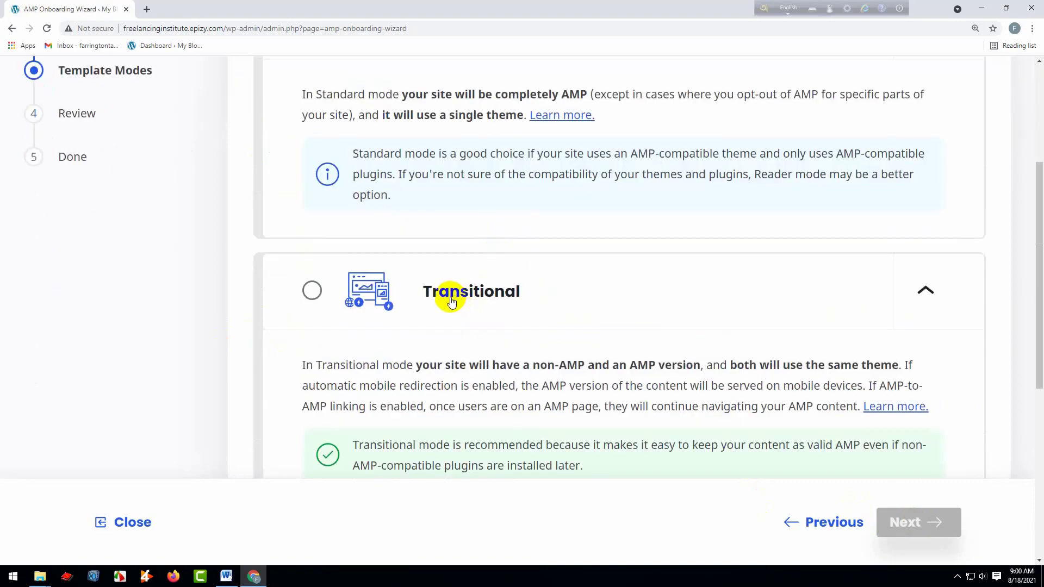
{"action": "scroll", "coordinate": [327, 274], "scroll_direction": "up", "scroll_amount": 4}
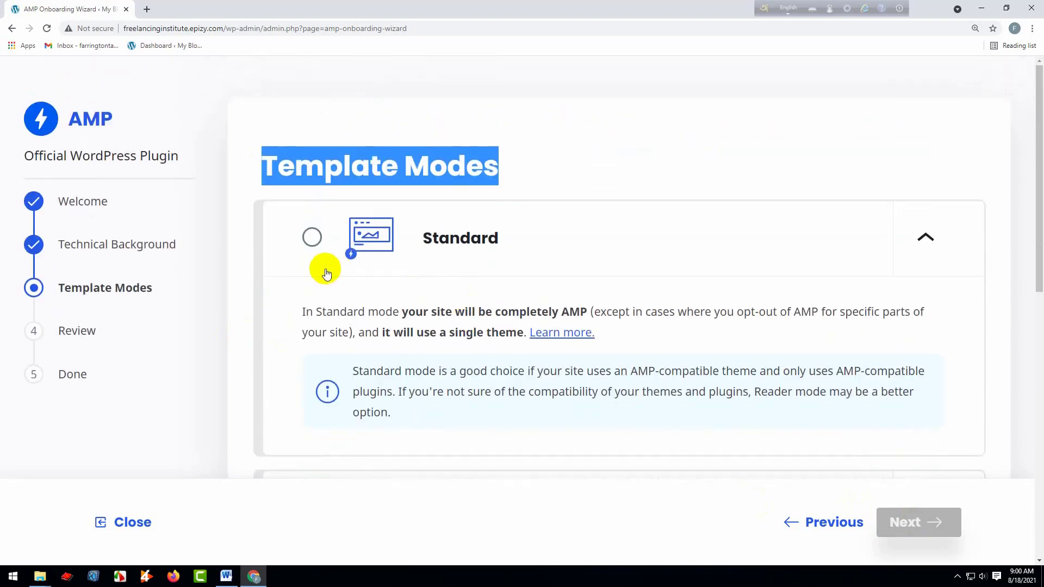
{"action": "scroll", "coordinate": [357, 279], "scroll_direction": "down", "scroll_amount": 5}
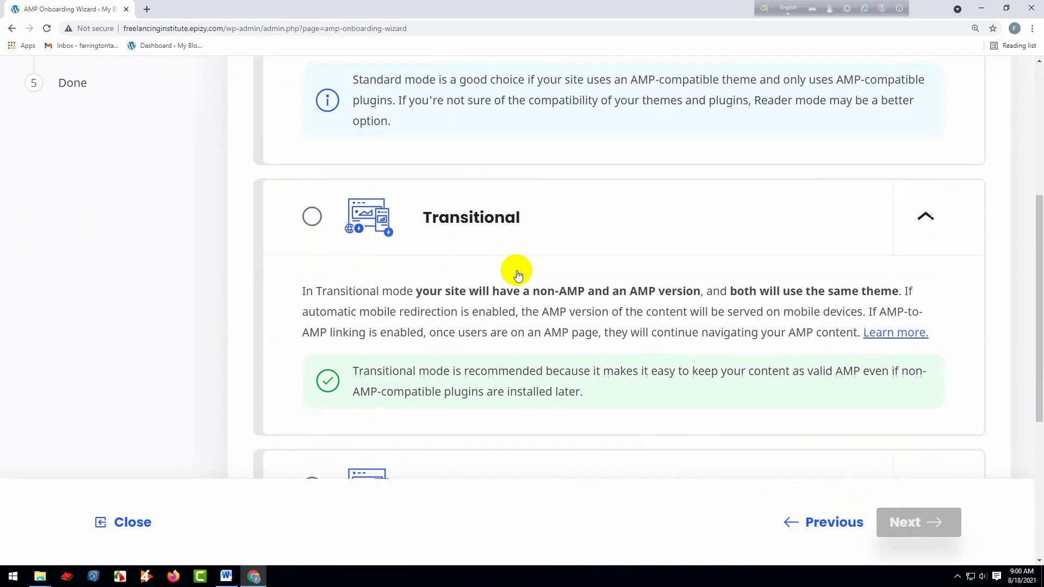
{"action": "scroll", "coordinate": [515, 274], "scroll_direction": "down", "scroll_amount": 5}
{"action": "scroll", "coordinate": [545, 272], "scroll_direction": "up", "scroll_amount": 4}
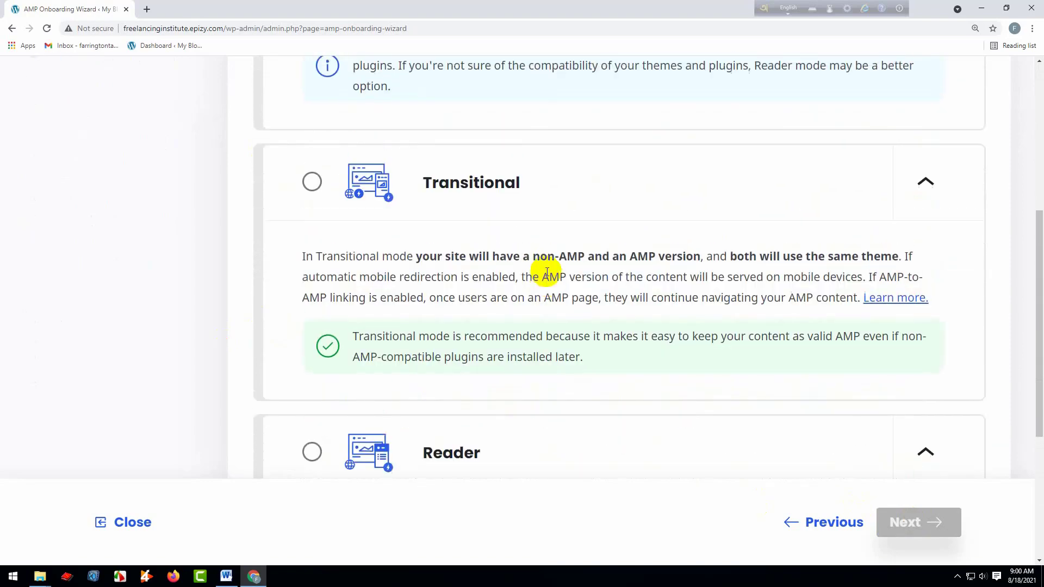
{"action": "scroll", "coordinate": [544, 266], "scroll_direction": "up", "scroll_amount": 5}
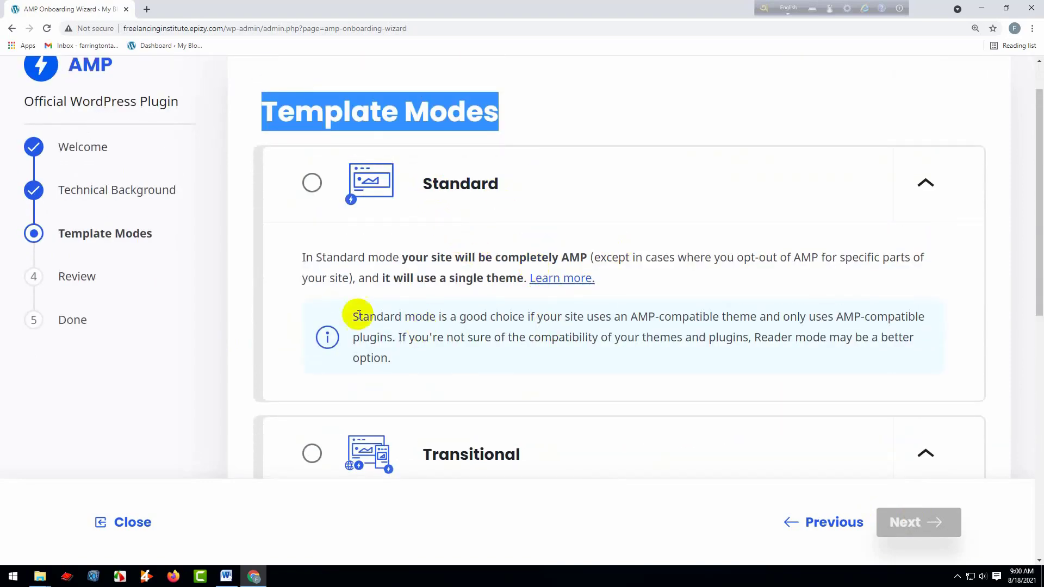
- Read the descriptions and recommendations of the Standard, Transitional and Reader modes and compare them
{"action": "left_click_drag", "start_coordinate": [299, 256], "coordinate": [422, 354]}
{"action": "scroll", "coordinate": [569, 310], "scroll_direction": "down", "scroll_amount": 5}
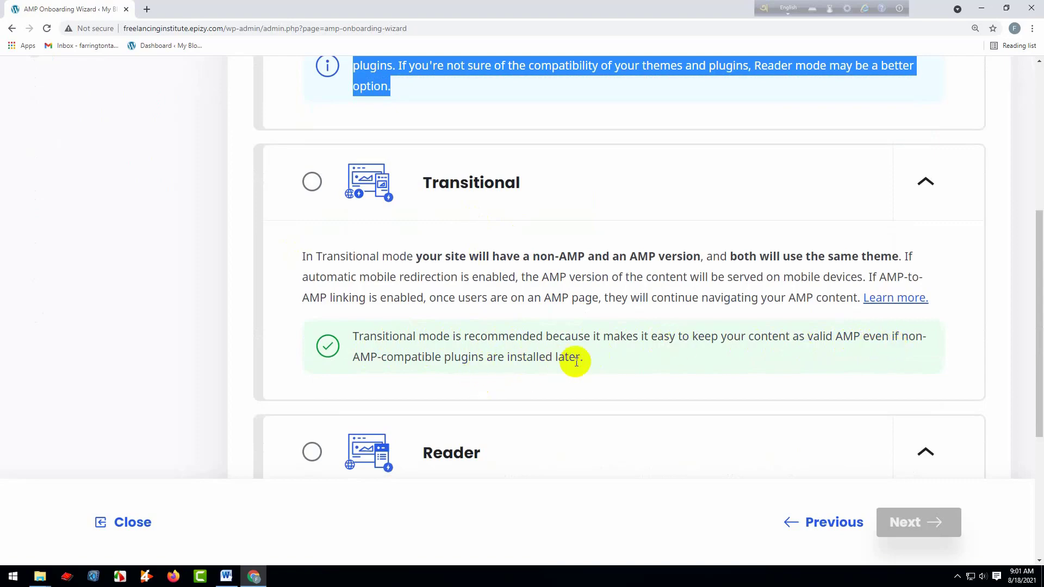
{"action": "left_click_drag", "start_coordinate": [586, 363], "coordinate": [351, 340]}
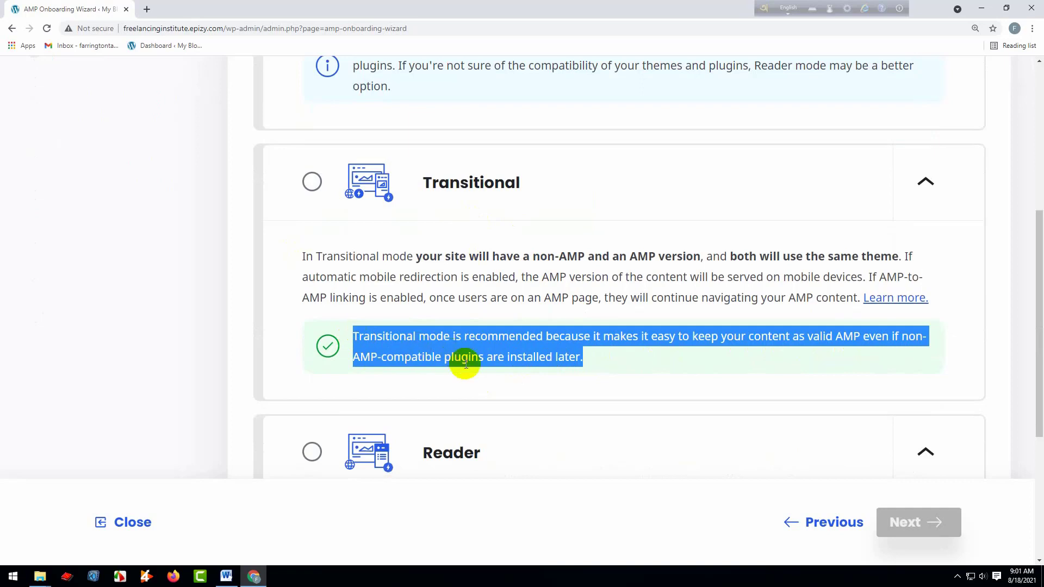
{"action": "left_click", "coordinate": [592, 360]}
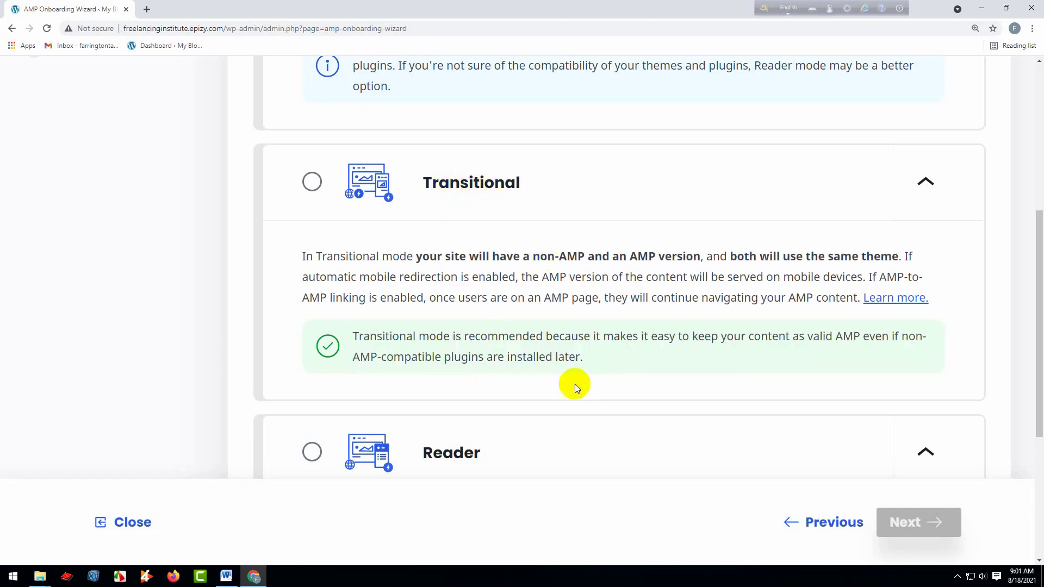
{"action": "scroll", "coordinate": [560, 379], "scroll_direction": "down", "scroll_amount": 3}
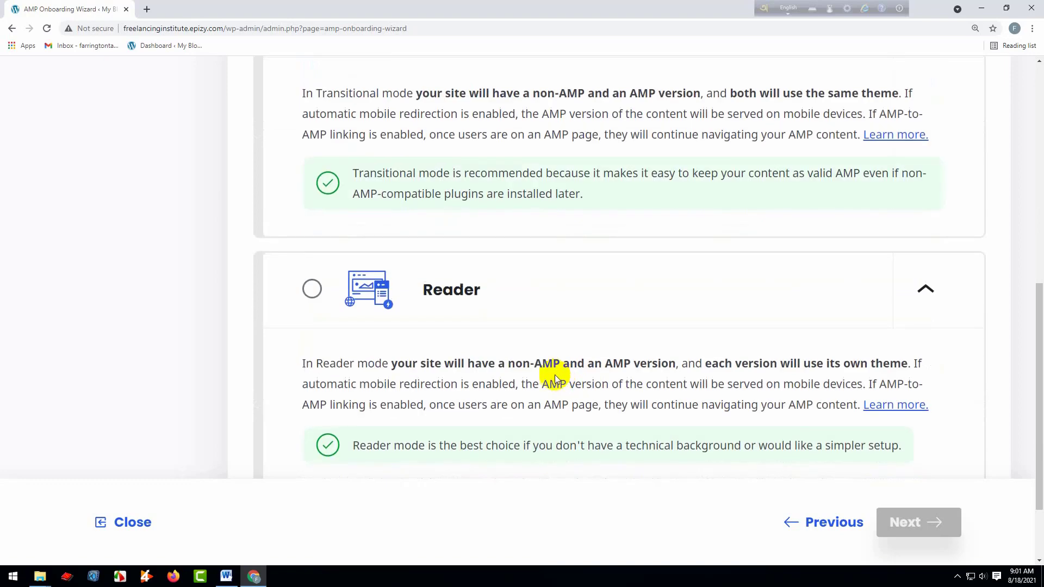
{"action": "scroll", "coordinate": [548, 304], "scroll_direction": "down", "scroll_amount": 2}
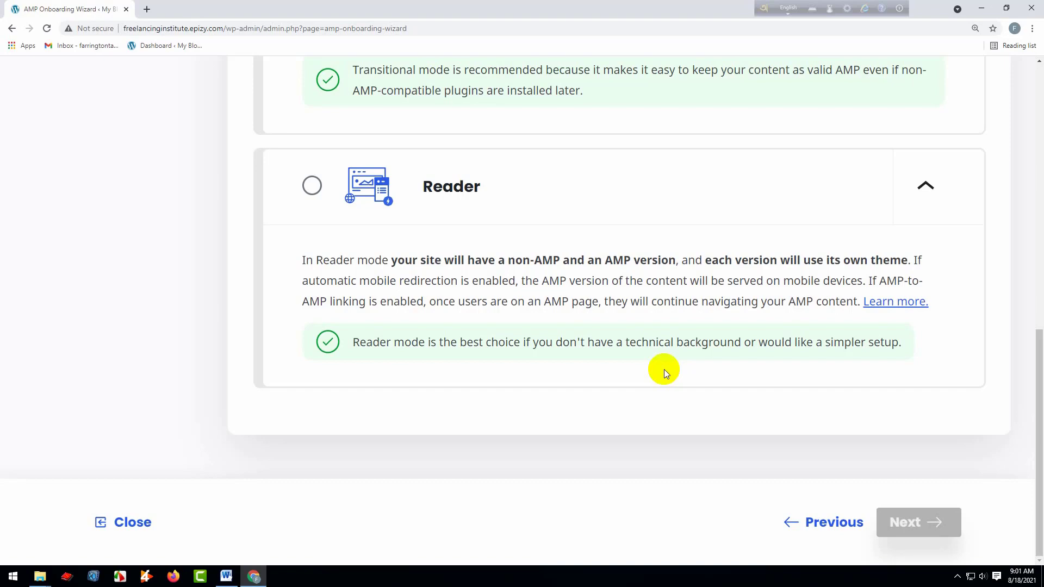
{"action": "scroll", "coordinate": [664, 370], "scroll_direction": "up", "scroll_amount": 5}
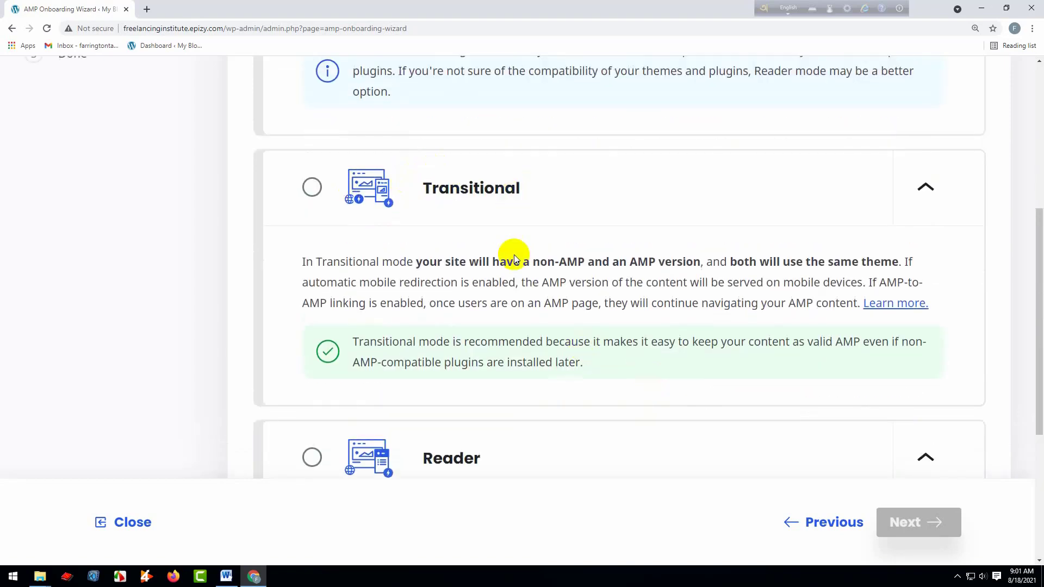
{"action": "scroll", "coordinate": [515, 259], "scroll_direction": "up", "scroll_amount": 2}
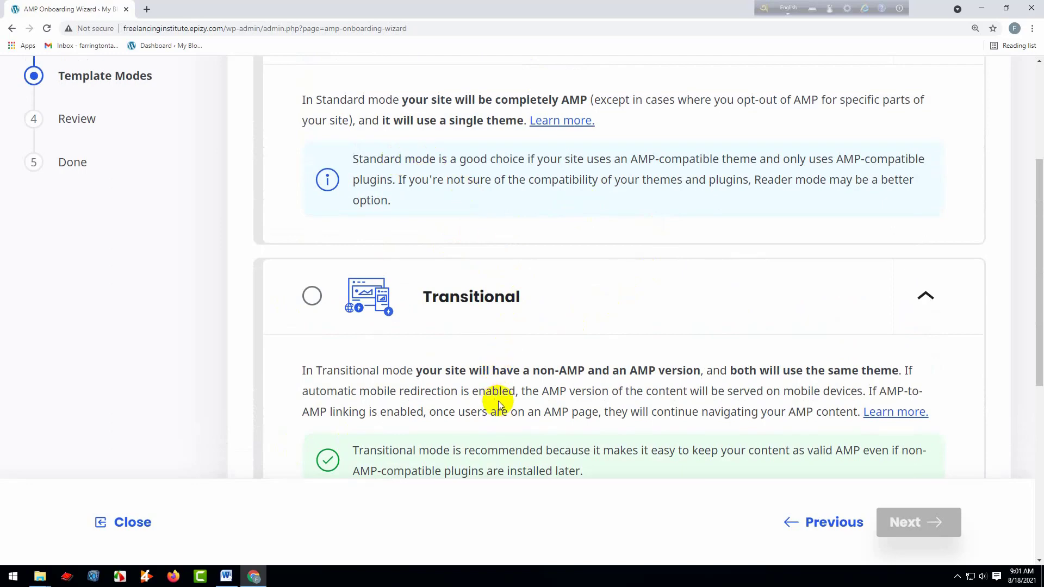
{"action": "scroll", "coordinate": [499, 401], "scroll_direction": "down", "scroll_amount": 2}
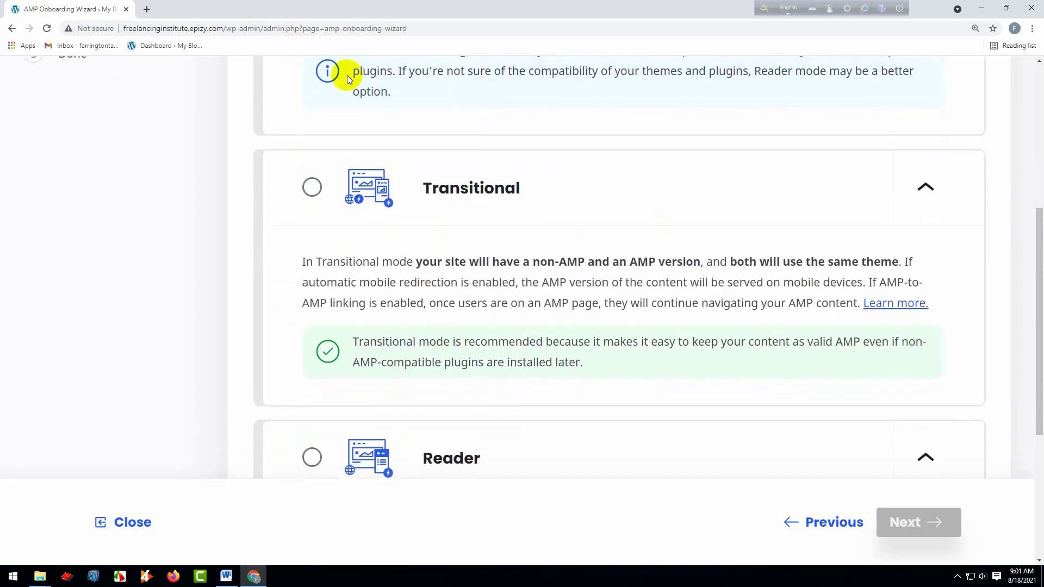
{"action": "scroll", "coordinate": [321, 230], "scroll_direction": "up", "scroll_amount": 4}
{"action": "scroll", "coordinate": [400, 175], "scroll_direction": "down", "scroll_amount": 3}
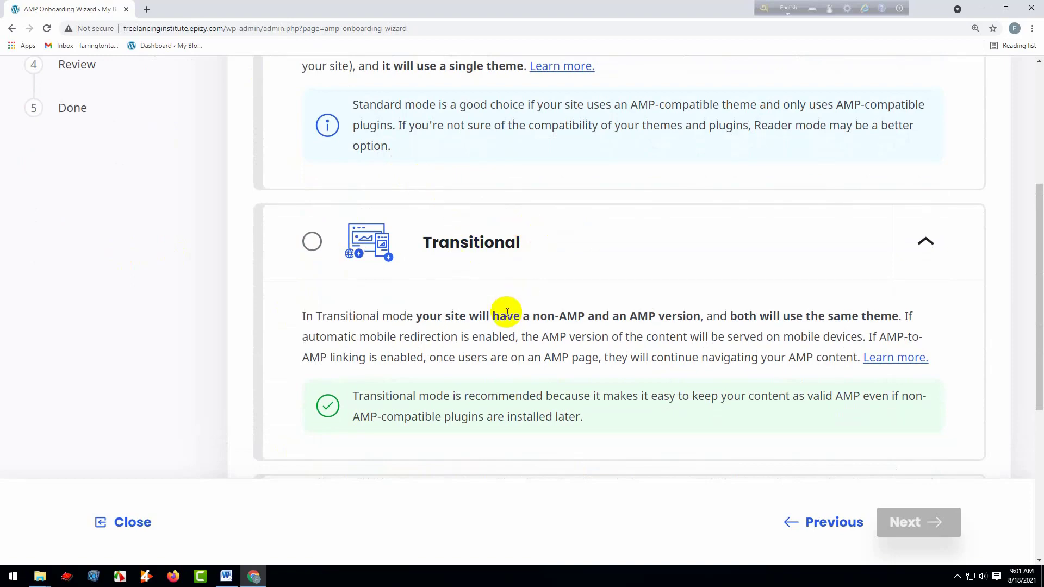
{"action": "scroll", "coordinate": [507, 313], "scroll_direction": "down", "scroll_amount": 5}
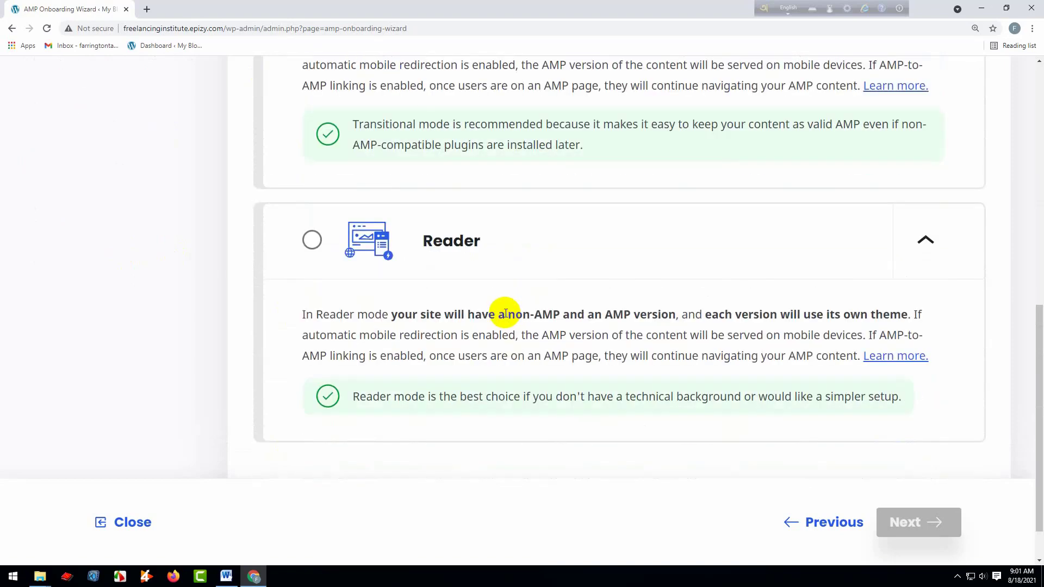
- Select Reader as the template mode, review its recommendation against the other modes, and continue to Theme Selection
{"action": "left_click", "coordinate": [312, 240]}
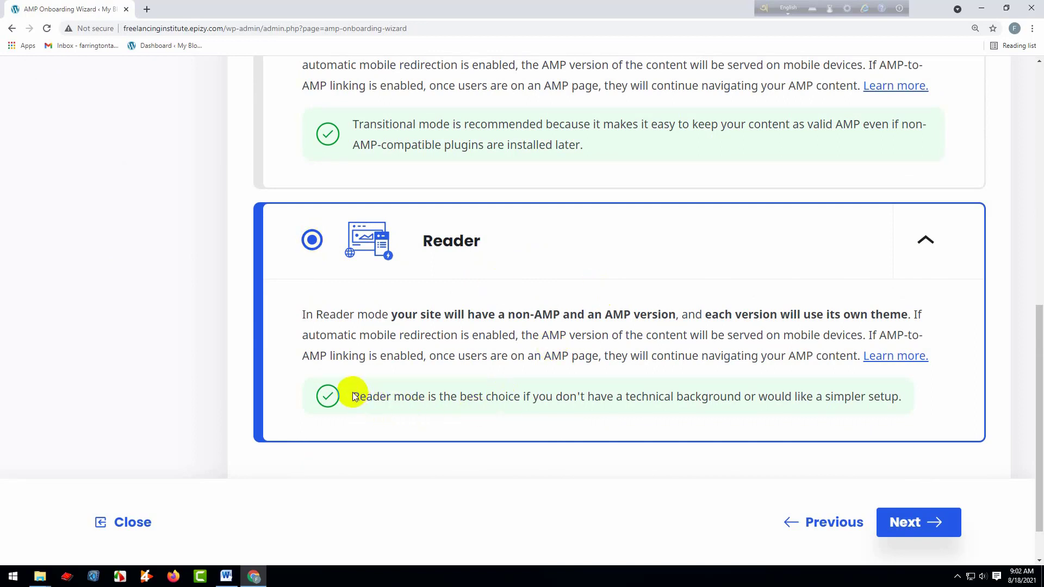
{"action": "left_click_drag", "start_coordinate": [355, 393], "coordinate": [745, 388]}
{"action": "left_click", "coordinate": [859, 384]}
{"action": "left_click_drag", "start_coordinate": [859, 382], "coordinate": [899, 396]}
{"action": "scroll", "coordinate": [447, 350], "scroll_direction": "up", "scroll_amount": 5}
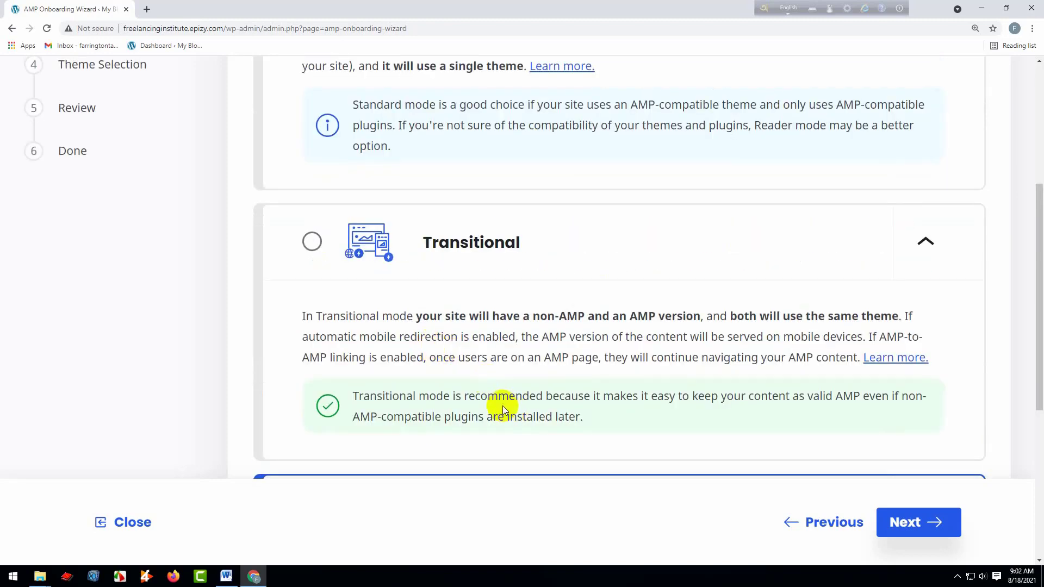
{"action": "scroll", "coordinate": [498, 400], "scroll_direction": "up", "scroll_amount": 3}
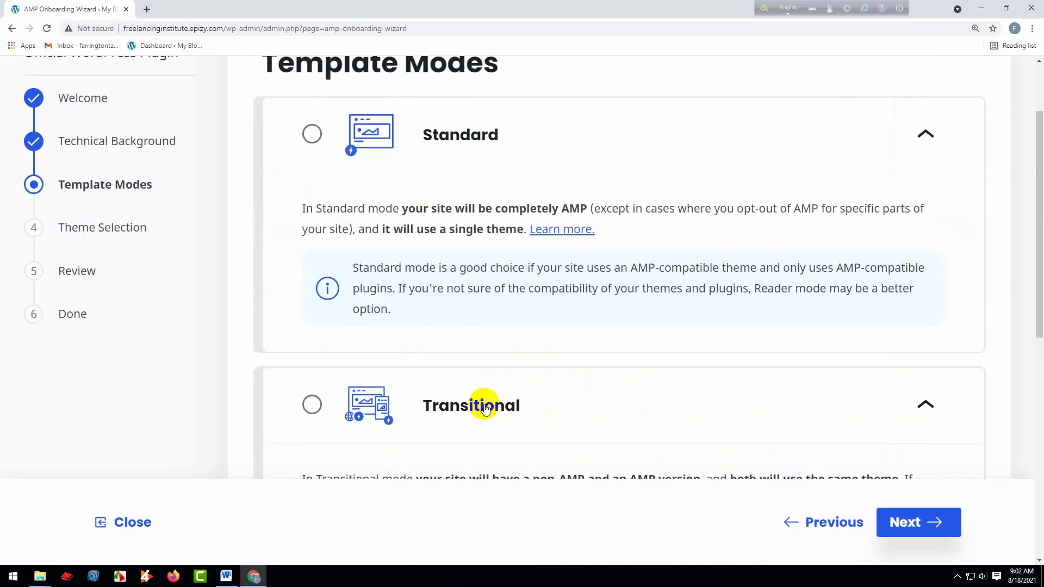
{"action": "scroll", "coordinate": [485, 409], "scroll_direction": "down", "scroll_amount": 9}
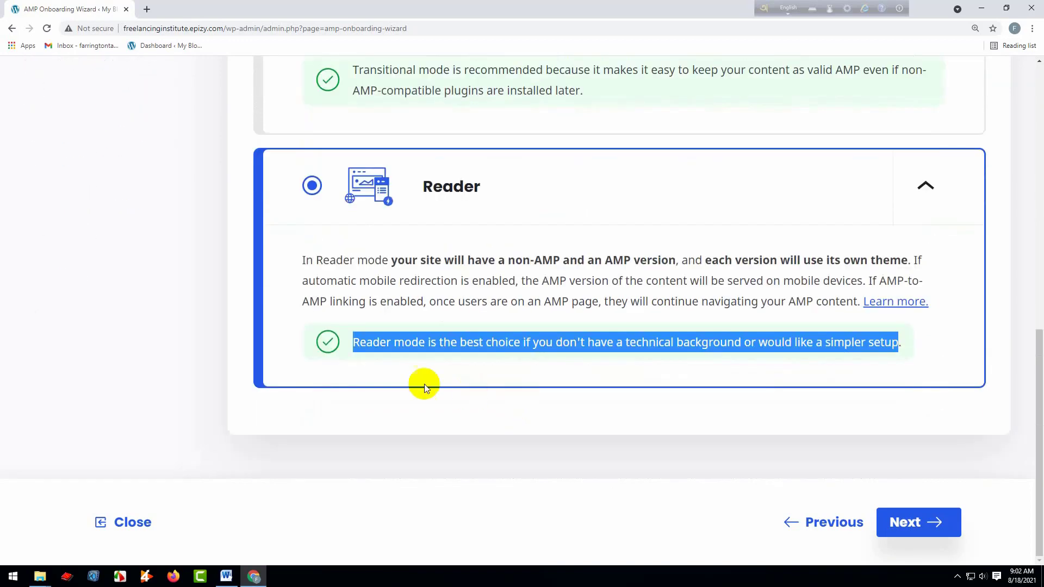
{"action": "left_click", "coordinate": [925, 524]}
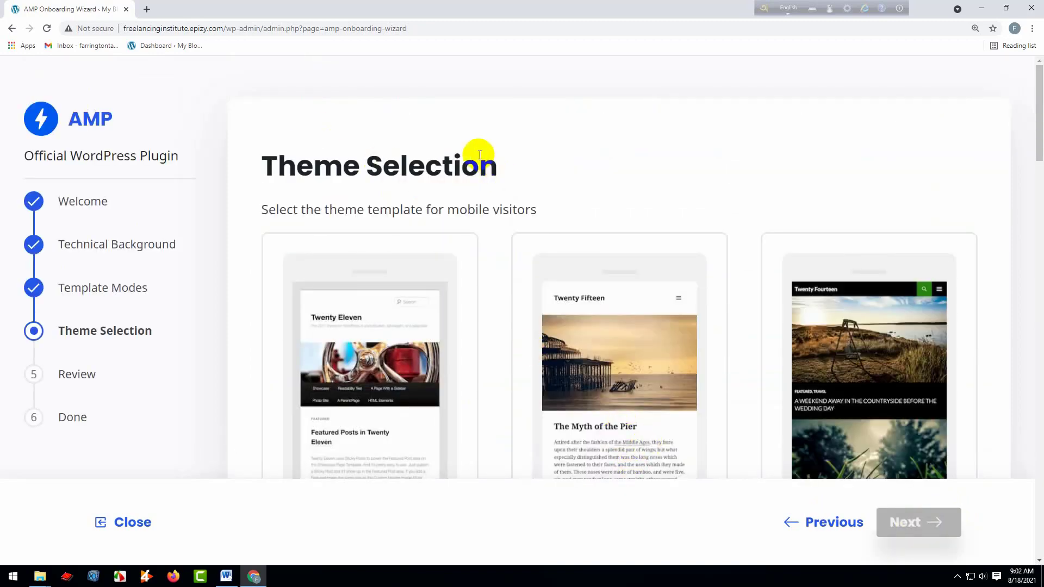
- Browse the available mobile theme templates, select AMP Legacy as the Reader theme, and continue to the Review stage
{"action": "scroll", "coordinate": [687, 221], "scroll_direction": "down", "scroll_amount": 7}
{"action": "scroll", "coordinate": [671, 236], "scroll_direction": "up", "scroll_amount": 5}
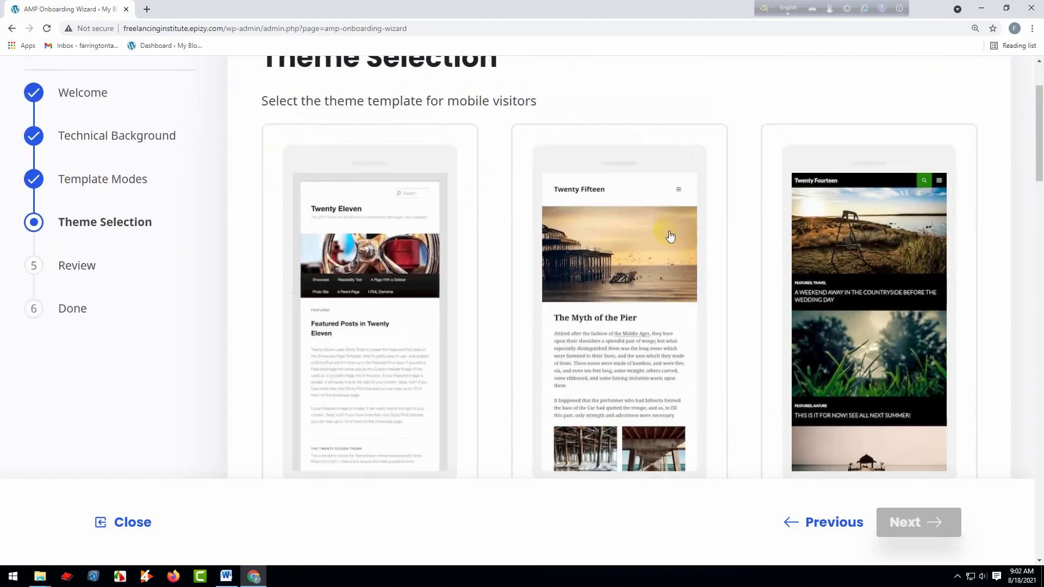
{"action": "scroll", "coordinate": [507, 257], "scroll_direction": "down", "scroll_amount": 3}
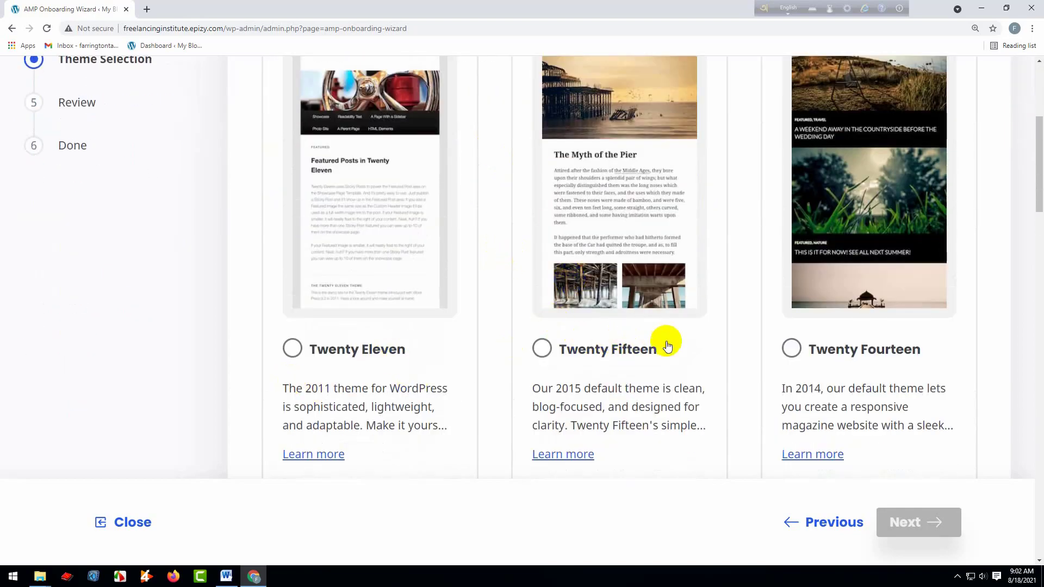
{"action": "scroll", "coordinate": [716, 343], "scroll_direction": "down", "scroll_amount": 7}
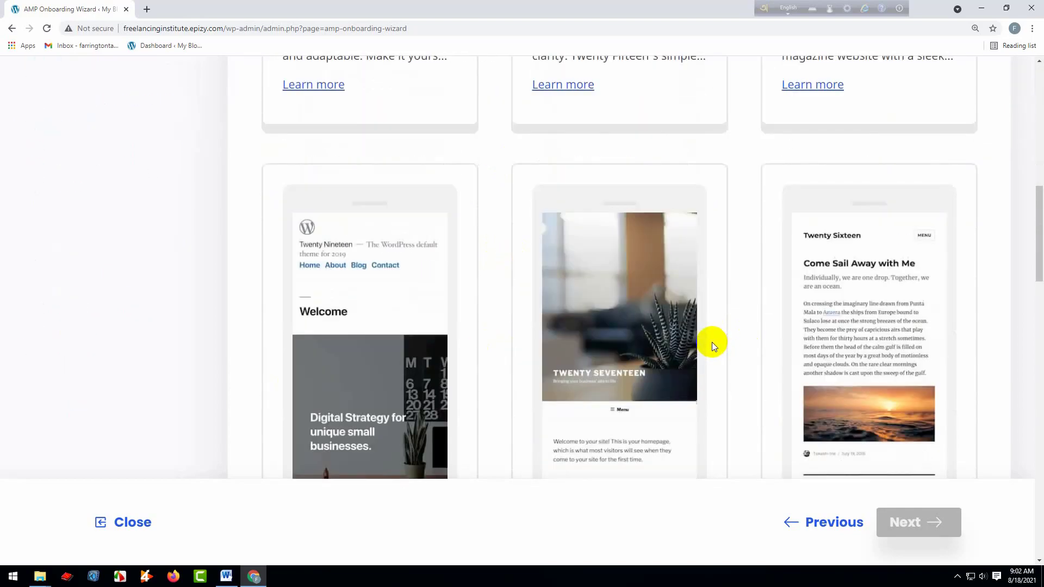
{"action": "scroll", "coordinate": [712, 342], "scroll_direction": "down", "scroll_amount": 11}
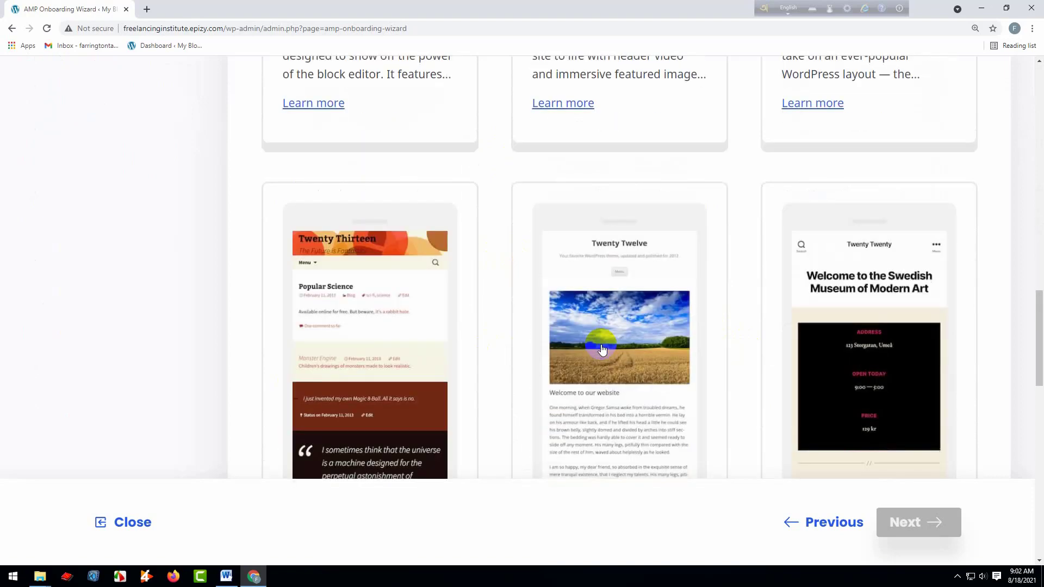
{"action": "scroll", "coordinate": [602, 349], "scroll_direction": "down", "scroll_amount": 15}
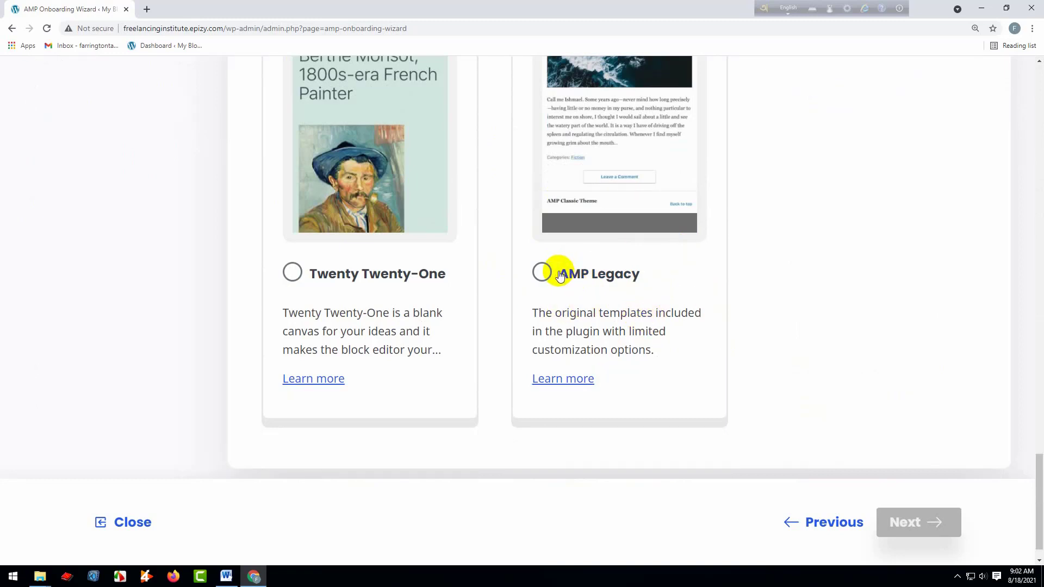
{"action": "scroll", "coordinate": [588, 275], "scroll_direction": "up", "scroll_amount": 3}
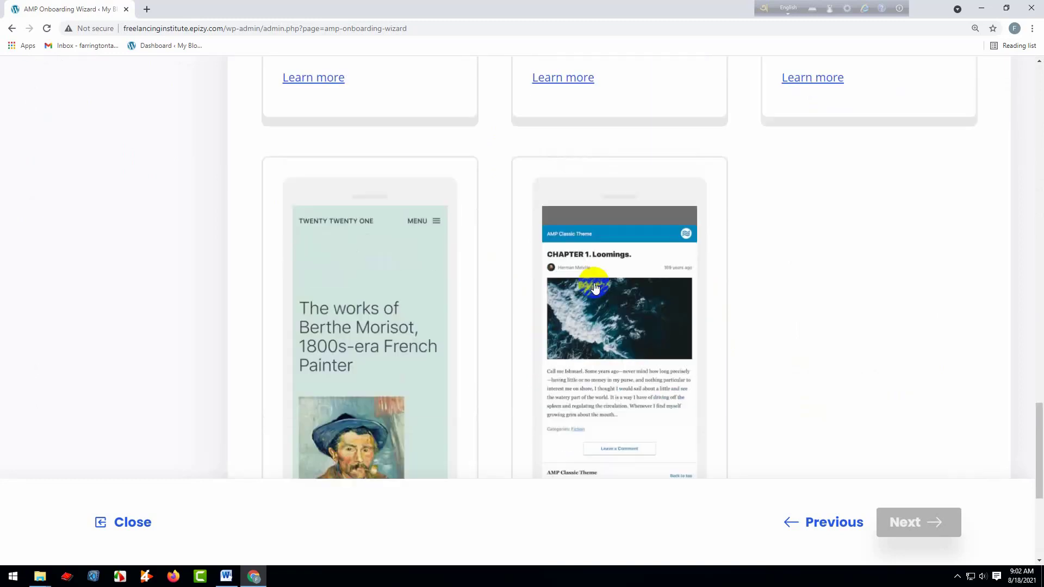
{"action": "scroll", "coordinate": [588, 275], "scroll_direction": "down", "scroll_amount": 2}
{"action": "left_click", "coordinate": [544, 326]}
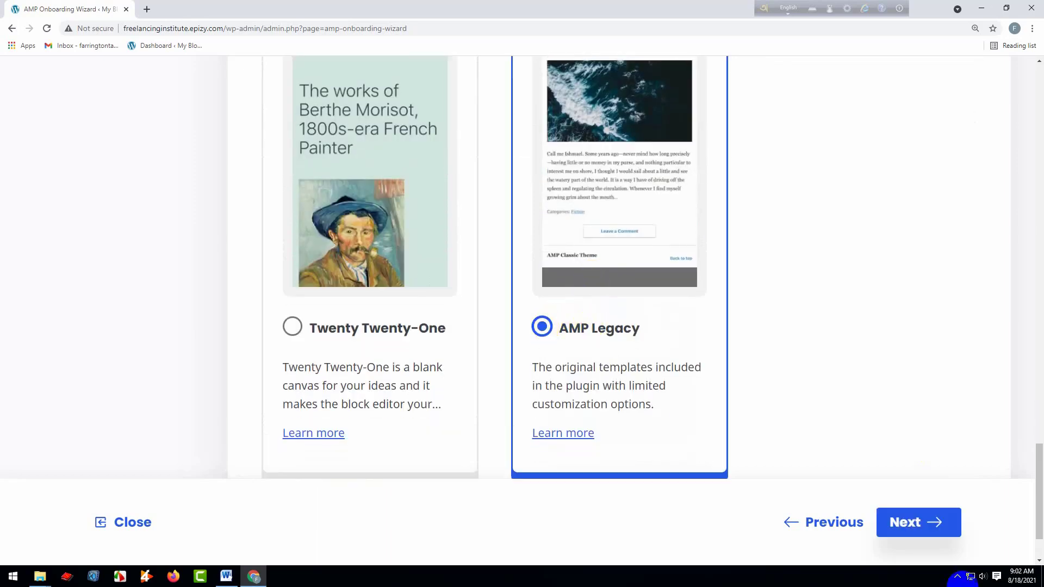
{"action": "left_click", "coordinate": [933, 526]}
- Review the Reader mode summary, the mobile redirection setting and the desktop and mobile themes, and continue to save the settings
{"action": "scroll", "coordinate": [661, 418], "scroll_direction": "down", "scroll_amount": 10}
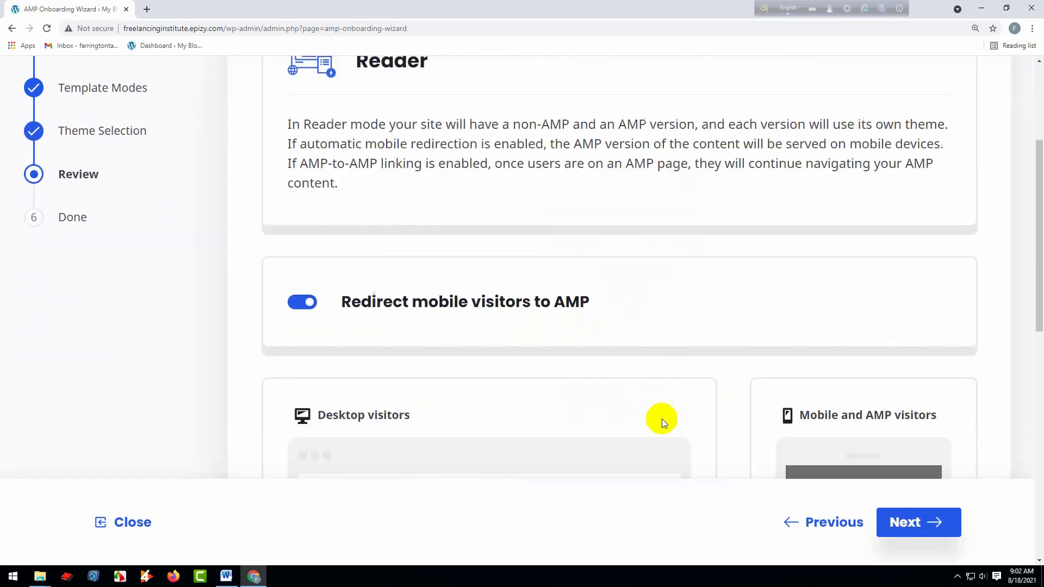
{"action": "scroll", "coordinate": [661, 417], "scroll_direction": "up", "scroll_amount": 10}
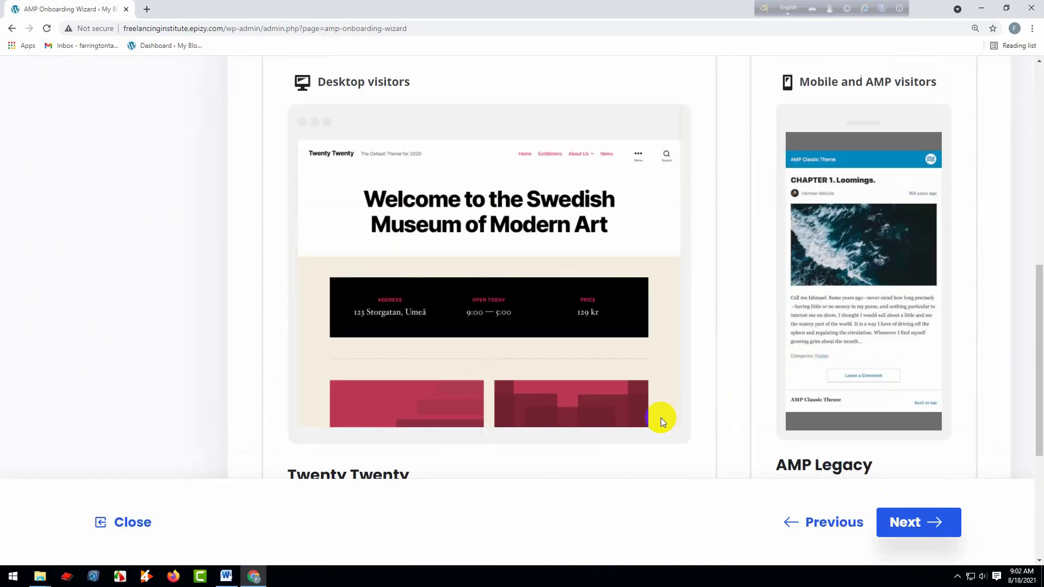
{"action": "scroll", "coordinate": [627, 413], "scroll_direction": "down", "scroll_amount": 5}
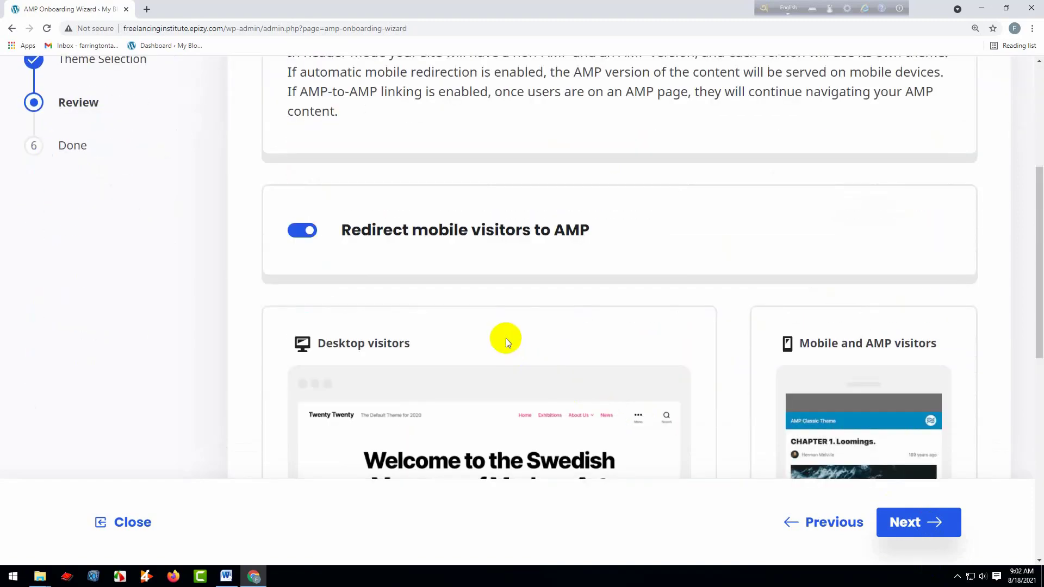
{"action": "scroll", "coordinate": [504, 339], "scroll_direction": "up", "scroll_amount": 5}
{"action": "scroll", "coordinate": [497, 391], "scroll_direction": "down", "scroll_amount": 5}
{"action": "scroll", "coordinate": [381, 321], "scroll_direction": "up", "scroll_amount": 5}
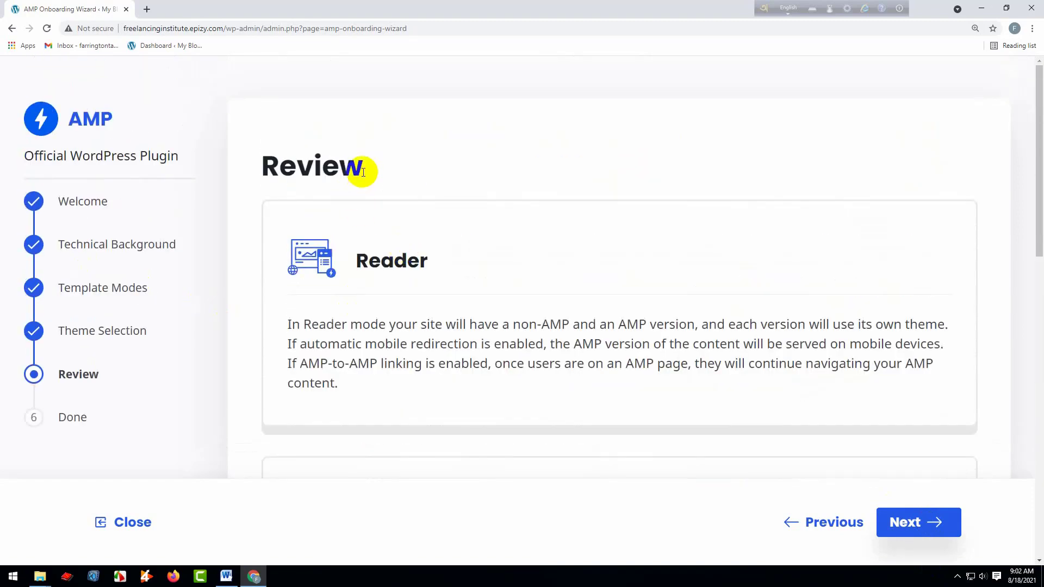
{"action": "left_click_drag", "start_coordinate": [362, 166], "coordinate": [274, 166]}
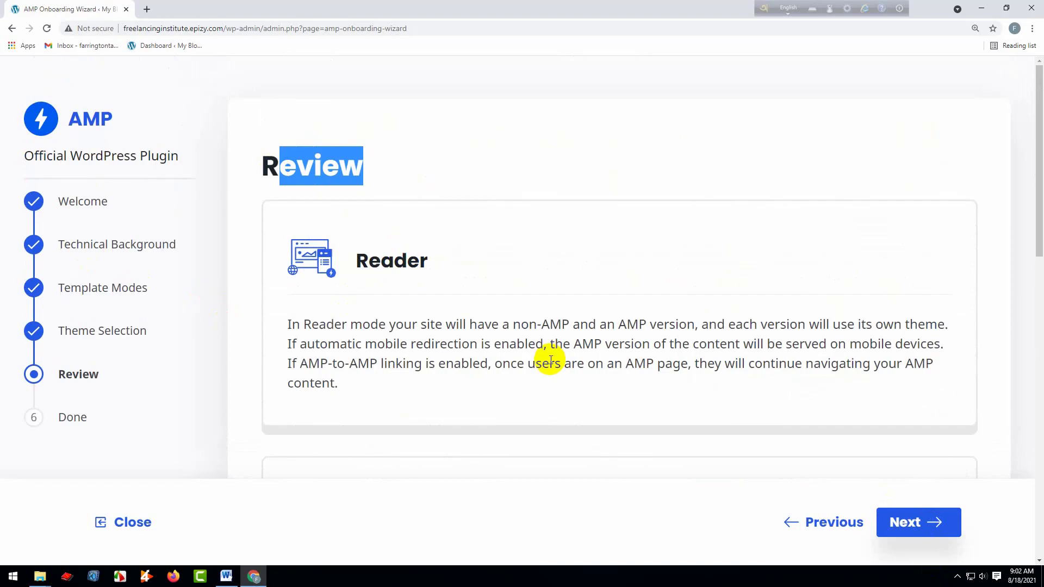
{"action": "scroll", "coordinate": [835, 389], "scroll_direction": "down", "scroll_amount": 4}
{"action": "scroll", "coordinate": [601, 326], "scroll_direction": "up", "scroll_amount": 4}
{"action": "scroll", "coordinate": [684, 361], "scroll_direction": "down", "scroll_amount": 2}
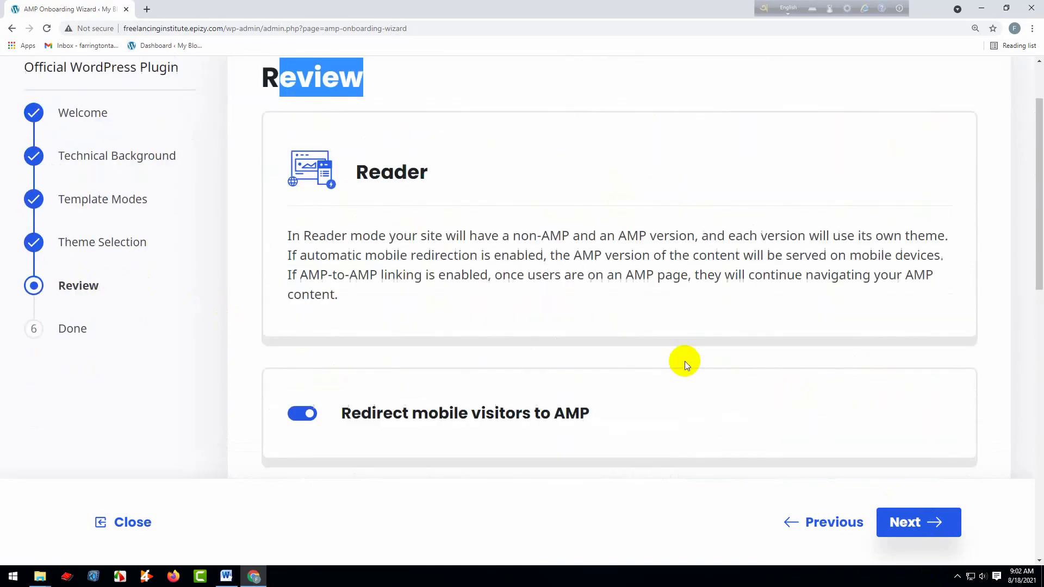
{"action": "scroll", "coordinate": [686, 360], "scroll_direction": "down", "scroll_amount": 10}
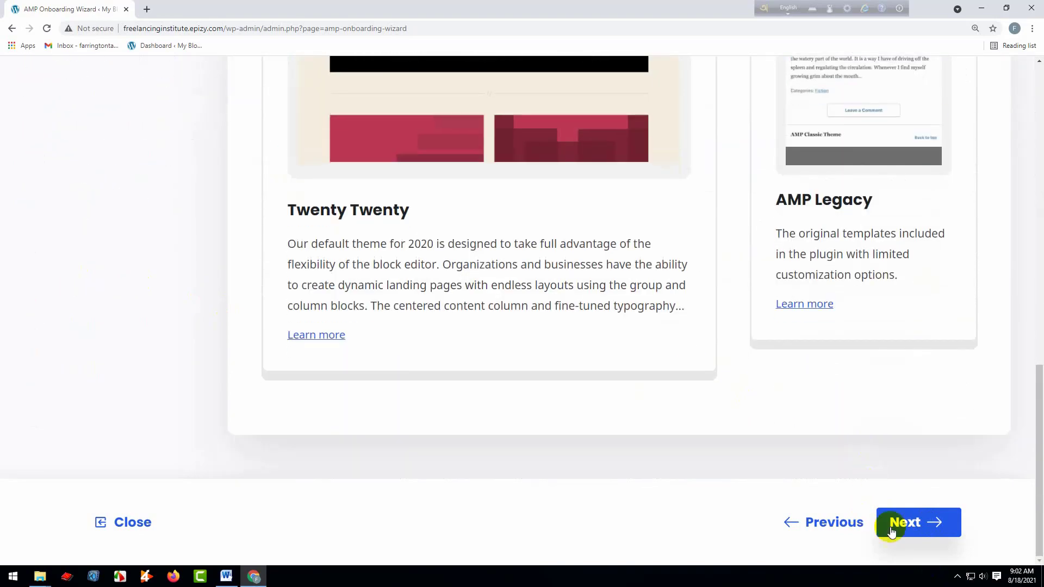
{"action": "left_click", "coordinate": [891, 524]}
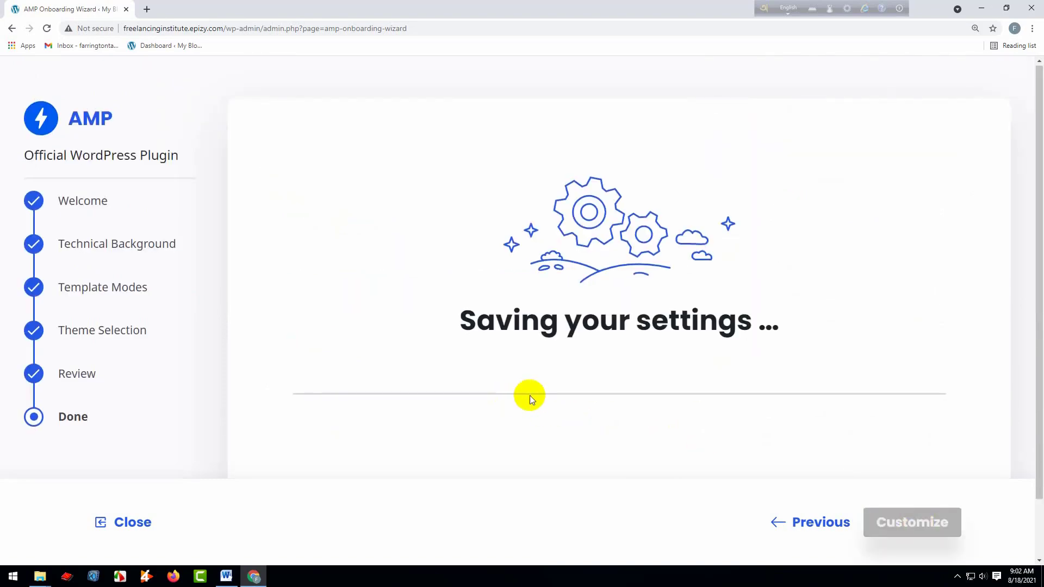
- Look over the completion message and the AMP page preview, and close the onboarding wizard
{"action": "scroll", "coordinate": [530, 395], "scroll_direction": "down", "scroll_amount": 2}
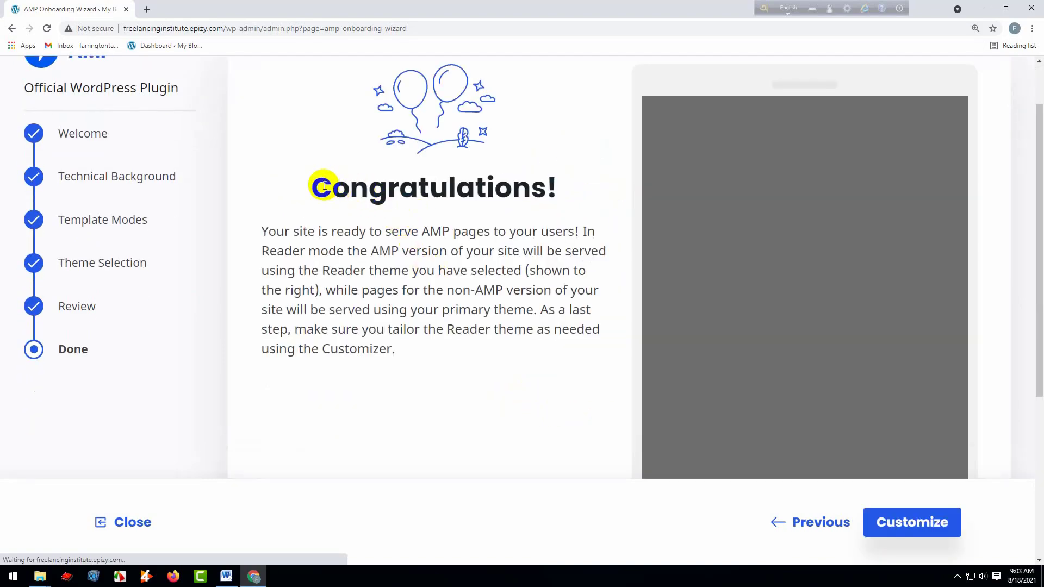
{"action": "left_click_drag", "start_coordinate": [328, 188], "coordinate": [561, 210]}
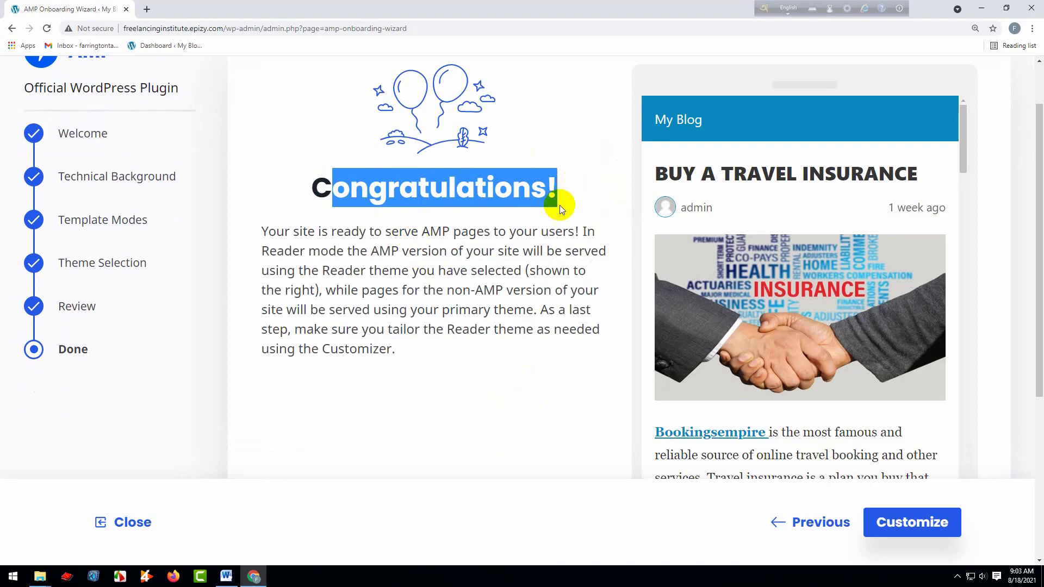
{"action": "scroll", "coordinate": [820, 450], "scroll_direction": "down", "scroll_amount": 5}
{"action": "scroll", "coordinate": [634, 343], "scroll_direction": "down", "scroll_amount": 5}
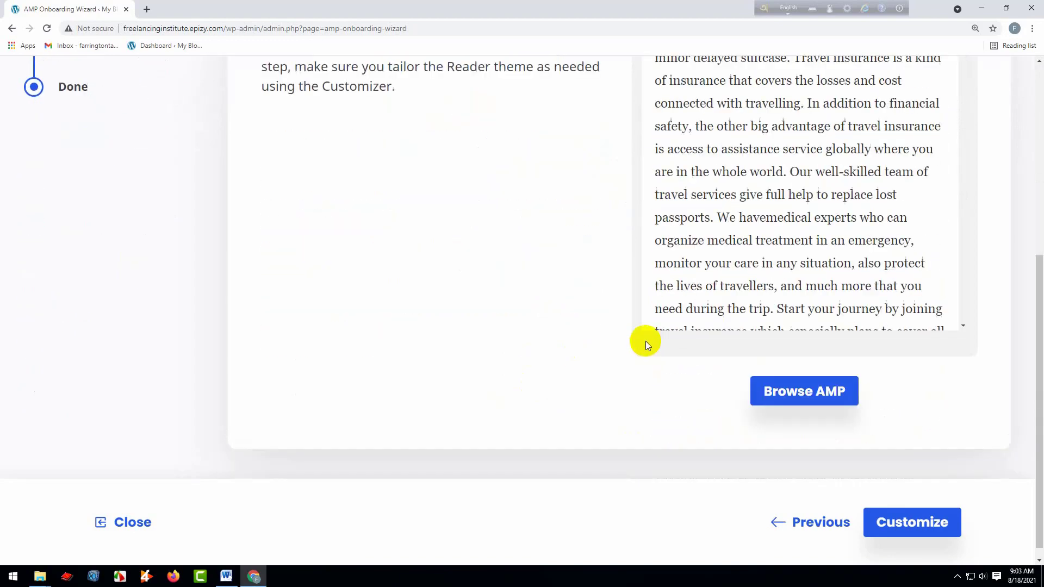
{"action": "scroll", "coordinate": [645, 340], "scroll_direction": "up", "scroll_amount": 10}
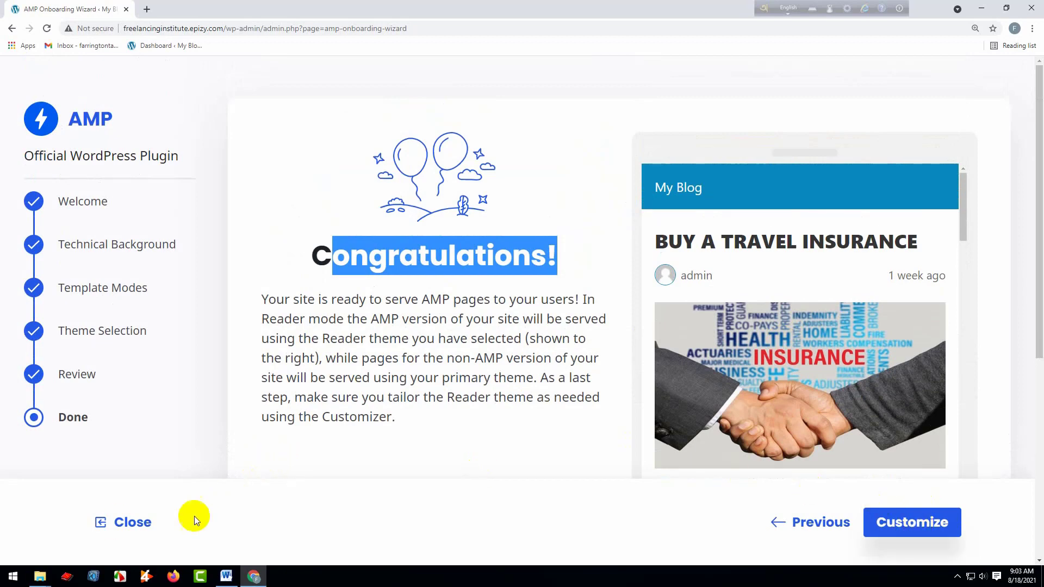
{"action": "left_click", "coordinate": [141, 522]}
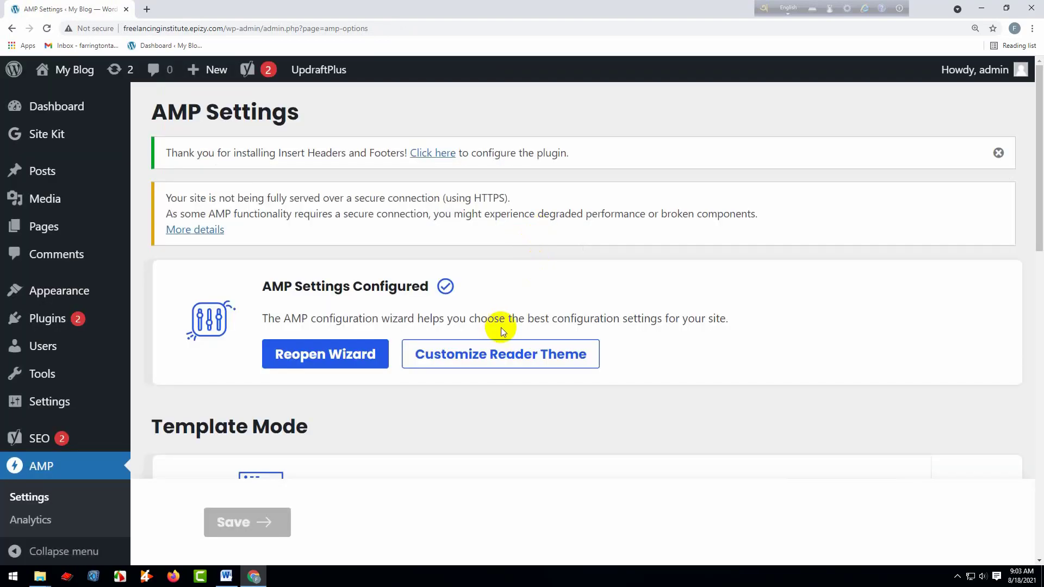
- Look over the AMP settings page, open the My Blog home page in a new tab and switch to it
{"action": "scroll", "coordinate": [492, 311], "scroll_direction": "down", "scroll_amount": 9}
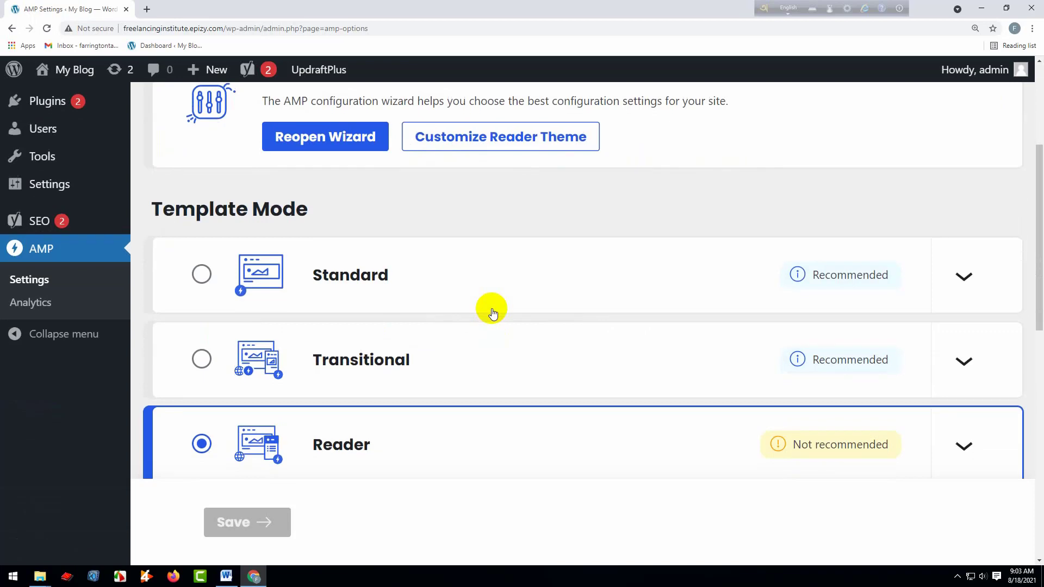
{"action": "scroll", "coordinate": [493, 314], "scroll_direction": "down", "scroll_amount": 4}
{"action": "scroll", "coordinate": [492, 314], "scroll_direction": "down", "scroll_amount": 2}
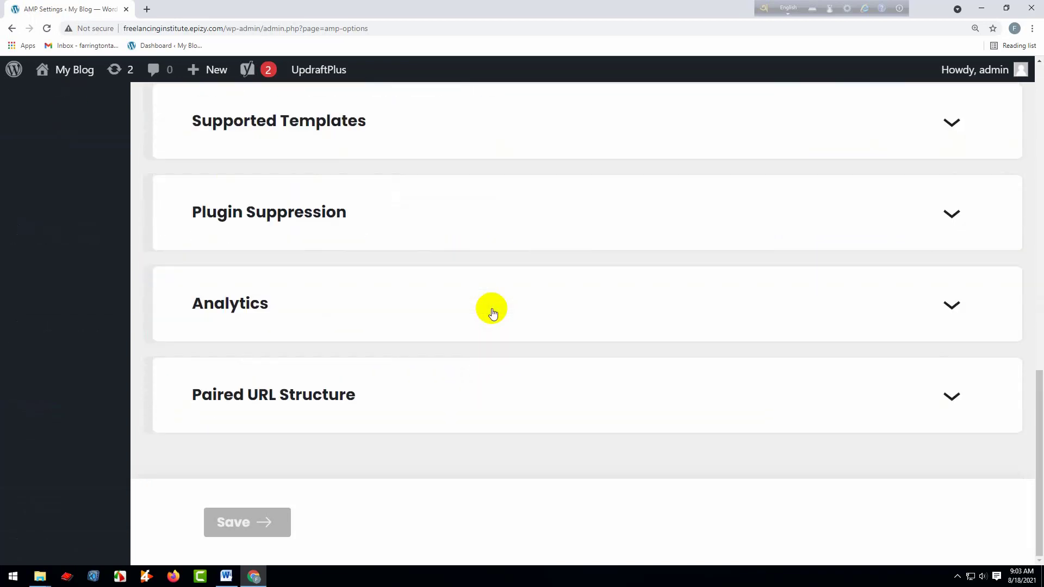
{"action": "scroll", "coordinate": [491, 310], "scroll_direction": "up", "scroll_amount": 10}
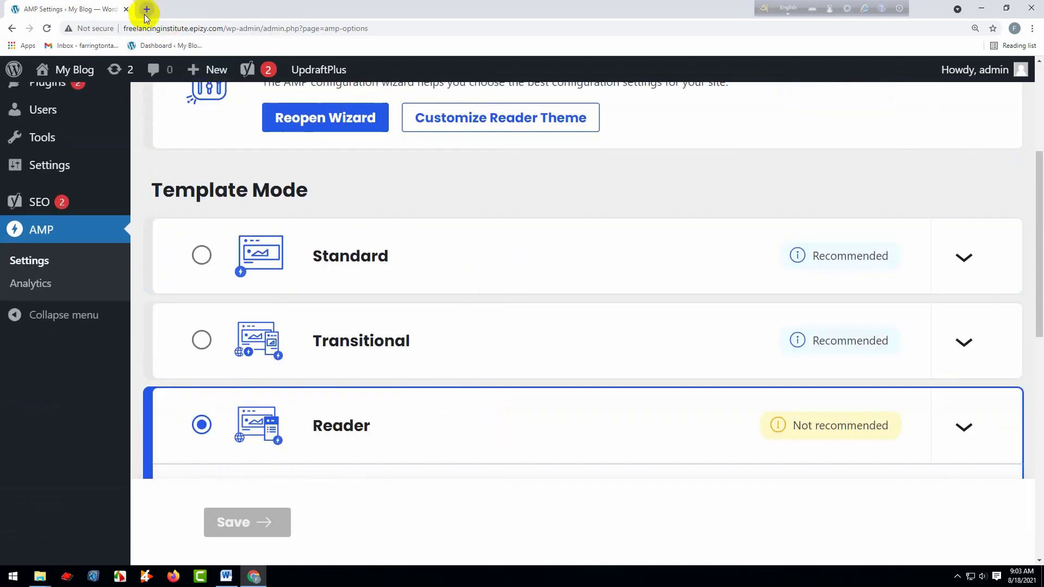
{"action": "right_click", "coordinate": [83, 79]}
{"action": "left_click", "coordinate": [106, 103]}
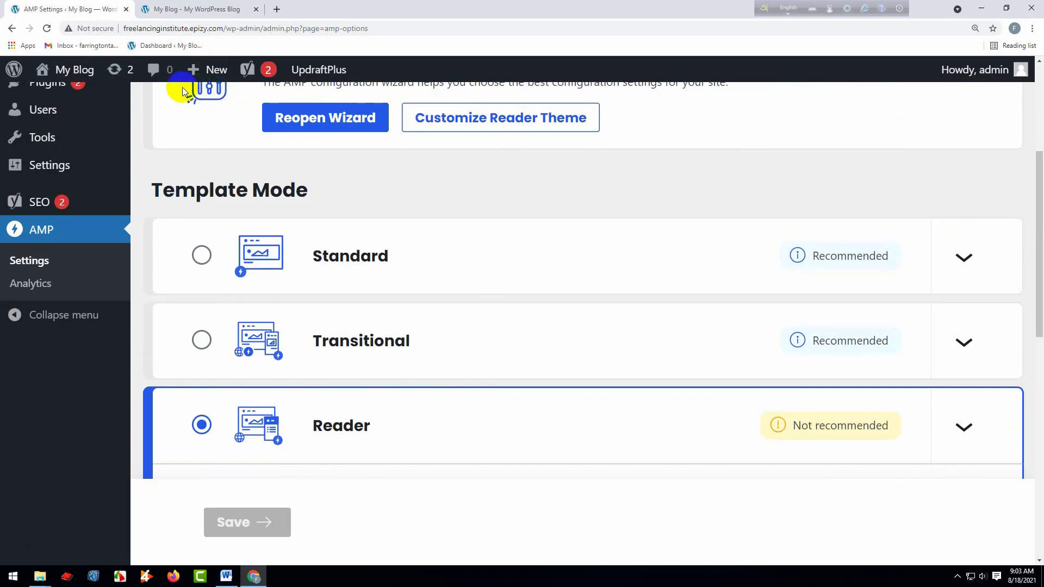
{"action": "scroll", "coordinate": [227, 122], "scroll_direction": "up", "scroll_amount": 5}
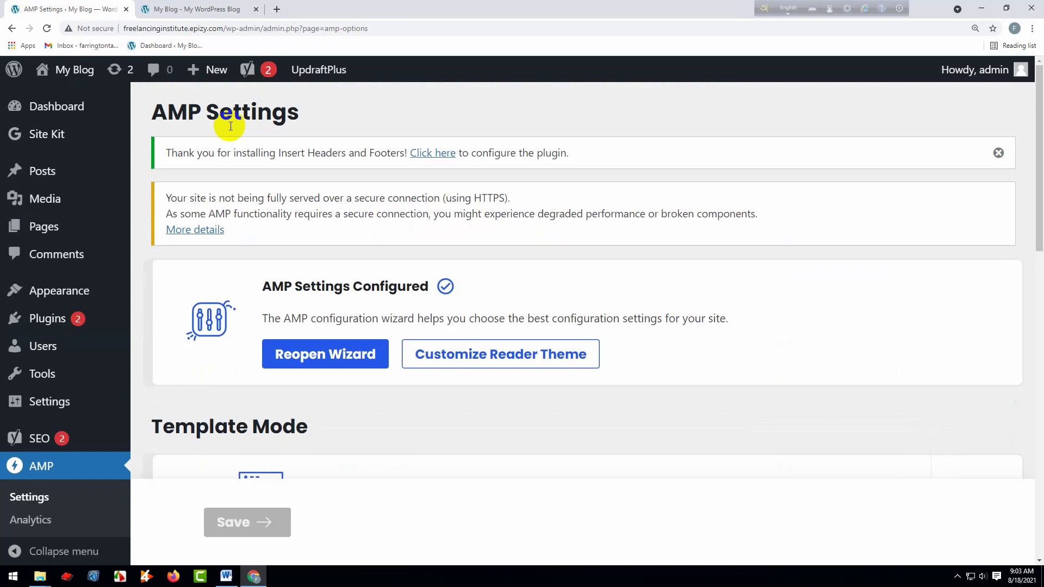
{"action": "left_click", "coordinate": [168, 9]}
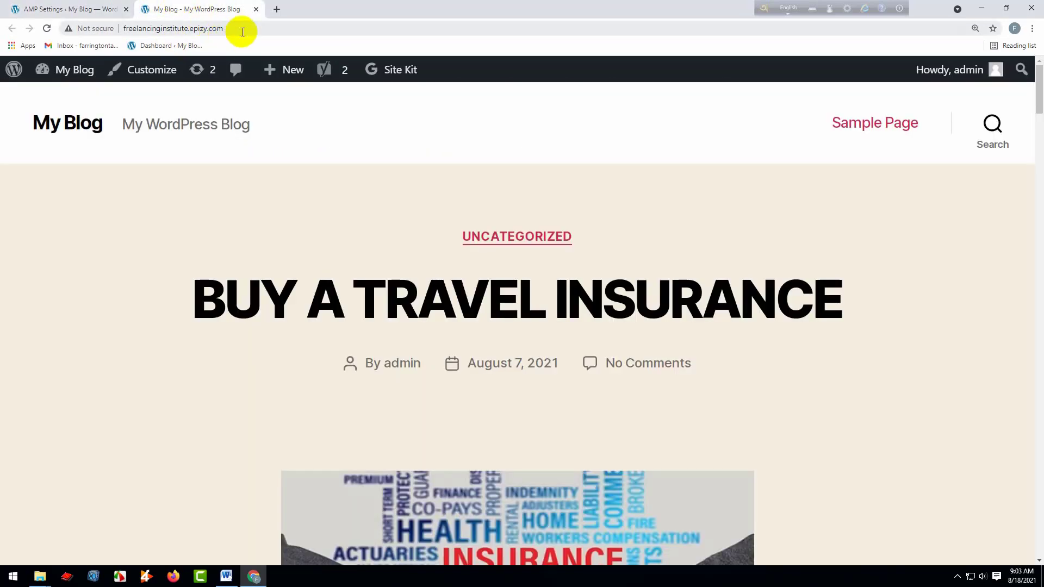
- Request the AMP version of the site by loading freelancinginstitute.epizy.com/amp
{"action": "left_click", "coordinate": [240, 27]}
{"action": "left_click", "coordinate": [239, 26]}
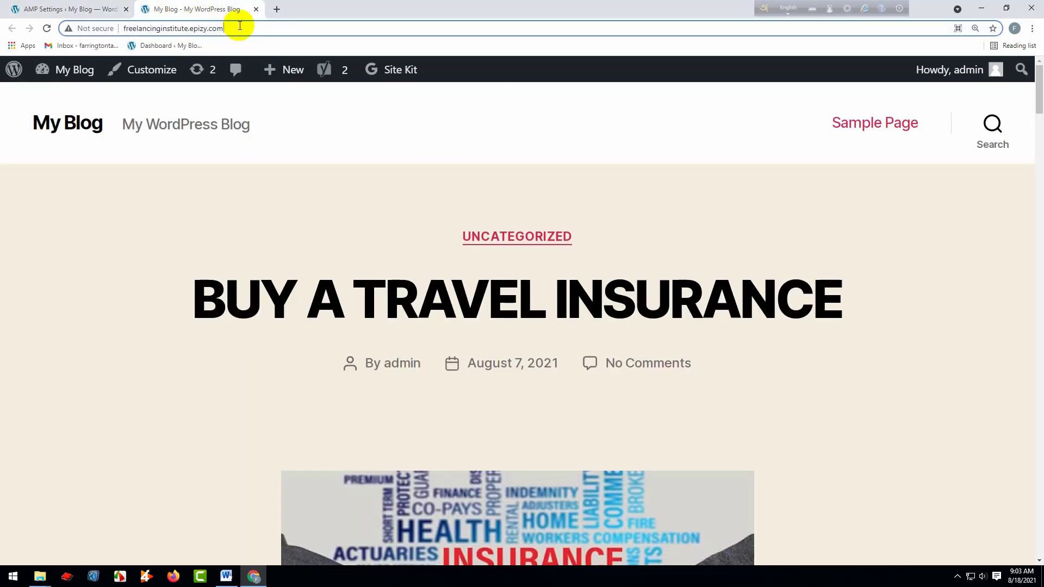
{"action": "type", "text": "/"}
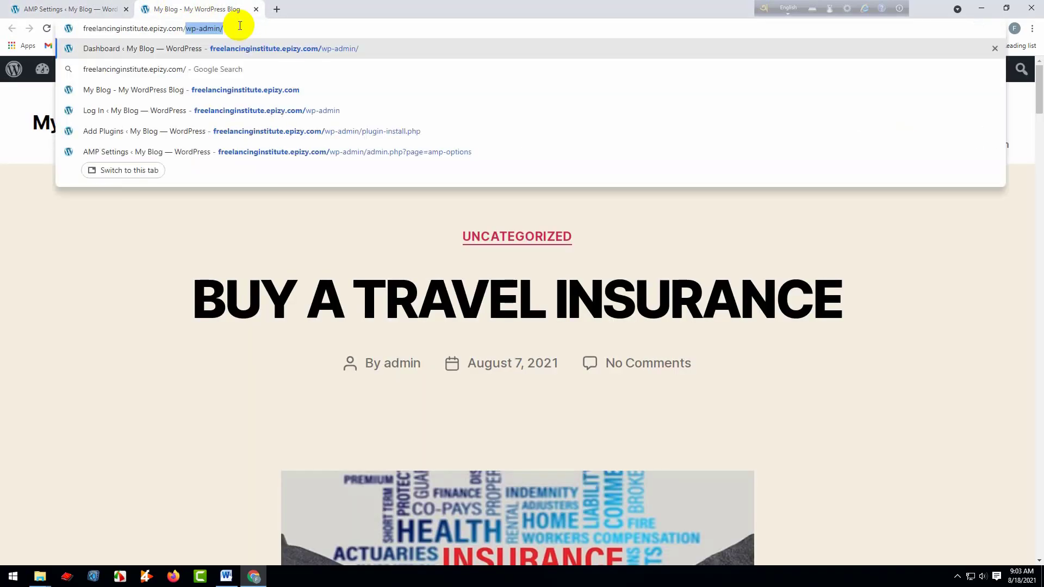
{"action": "type", "text": "a"}
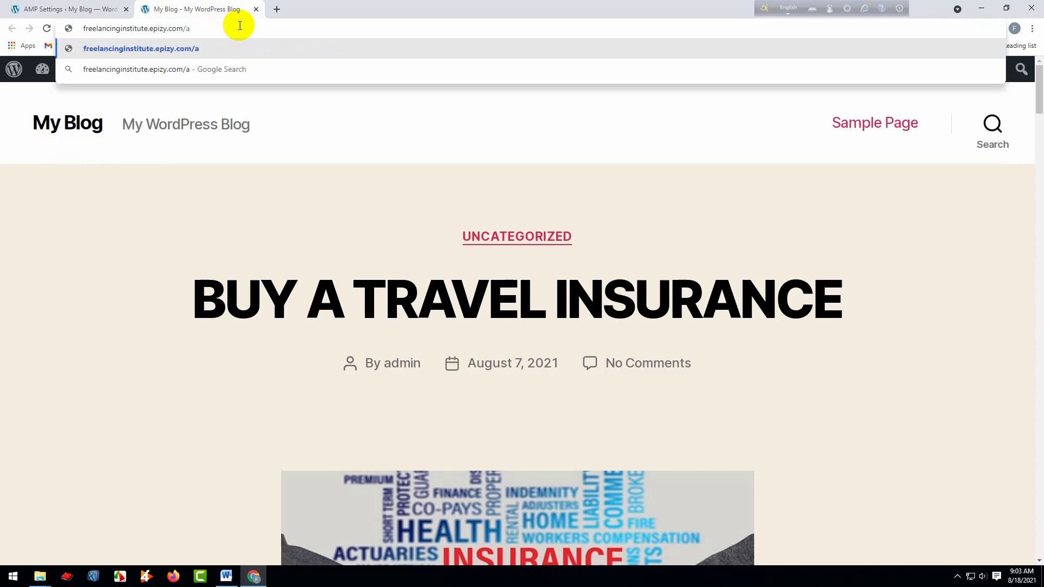
{"action": "type", "text": "mp"}
{"action": "key", "text": "Return"}
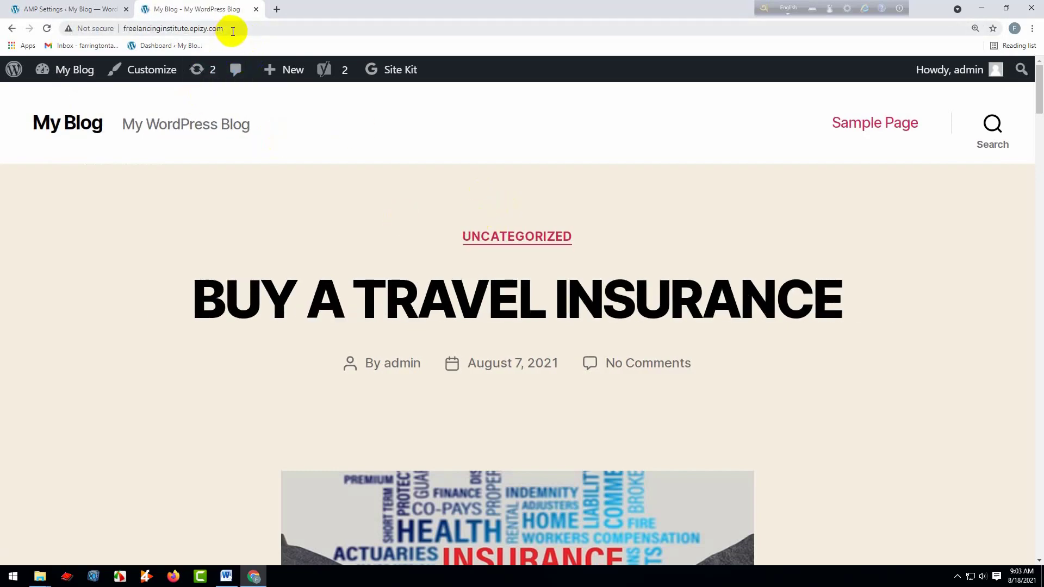
- Check the loaded page's address and look through the travel insurance post on the blog's home page
{"action": "left_click_drag", "start_coordinate": [229, 29], "coordinate": [119, 28]}
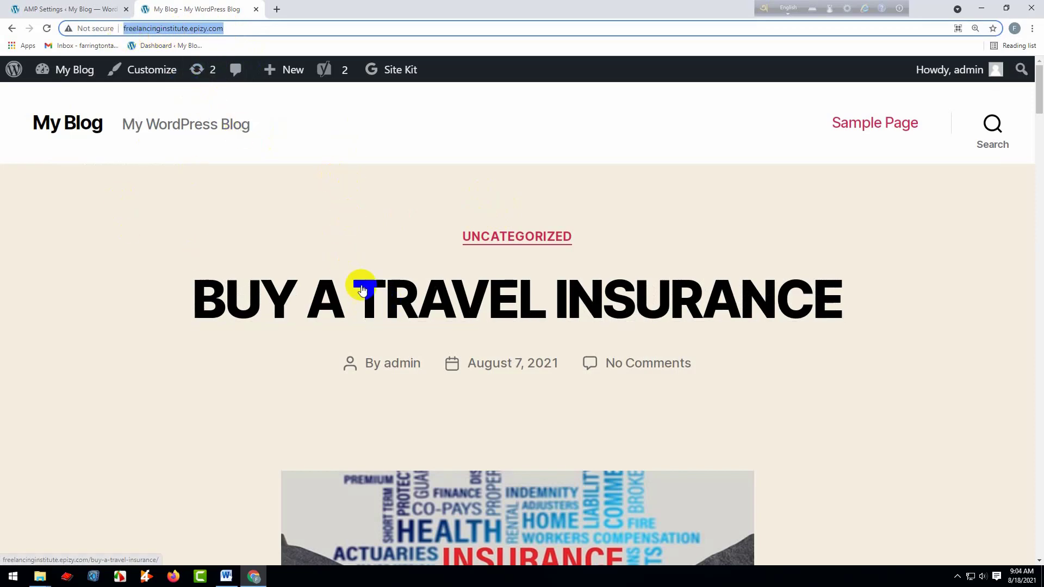
{"action": "scroll", "coordinate": [361, 288], "scroll_direction": "down", "scroll_amount": 6}
{"action": "scroll", "coordinate": [360, 282], "scroll_direction": "down", "scroll_amount": 20}
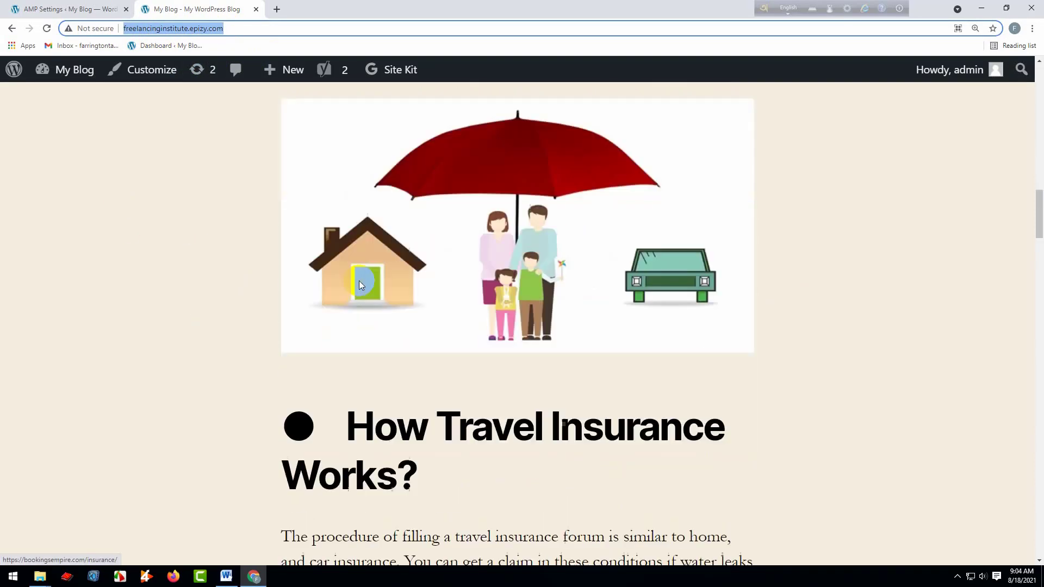
{"action": "scroll", "coordinate": [357, 280], "scroll_direction": "down", "scroll_amount": 6}
{"action": "scroll", "coordinate": [356, 277], "scroll_direction": "up", "scroll_amount": 20}
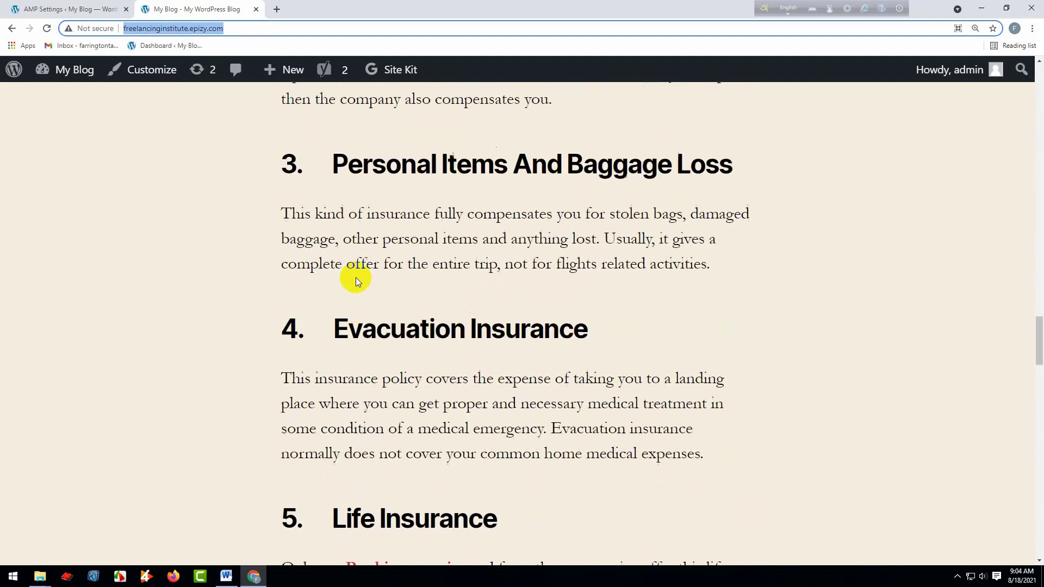
{"action": "scroll", "coordinate": [356, 276], "scroll_direction": "up", "scroll_amount": 6}
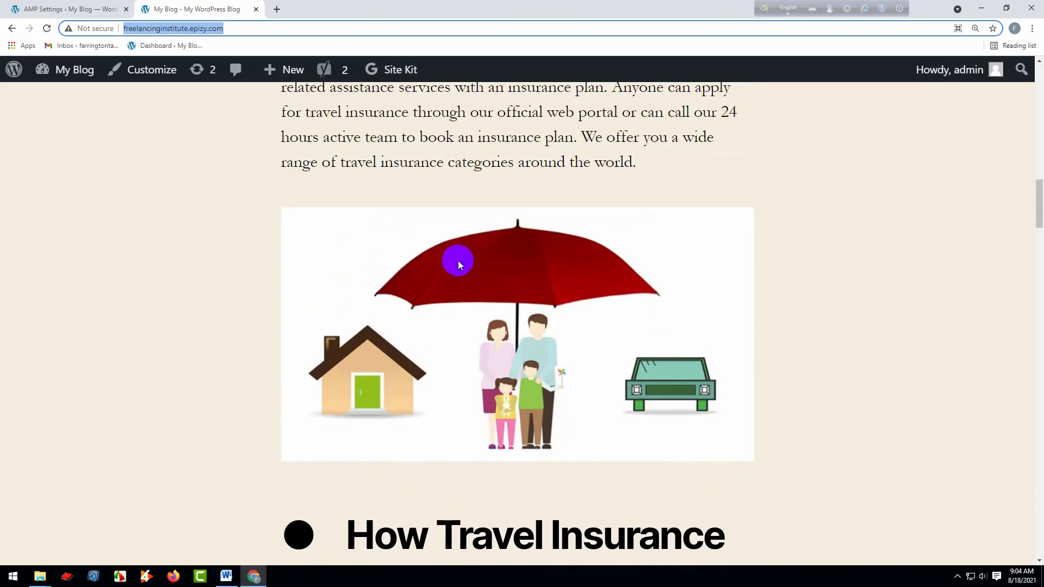
{"action": "scroll", "coordinate": [459, 261], "scroll_direction": "up", "scroll_amount": 18}
{"action": "scroll", "coordinate": [561, 264], "scroll_direction": "up", "scroll_amount": 5}
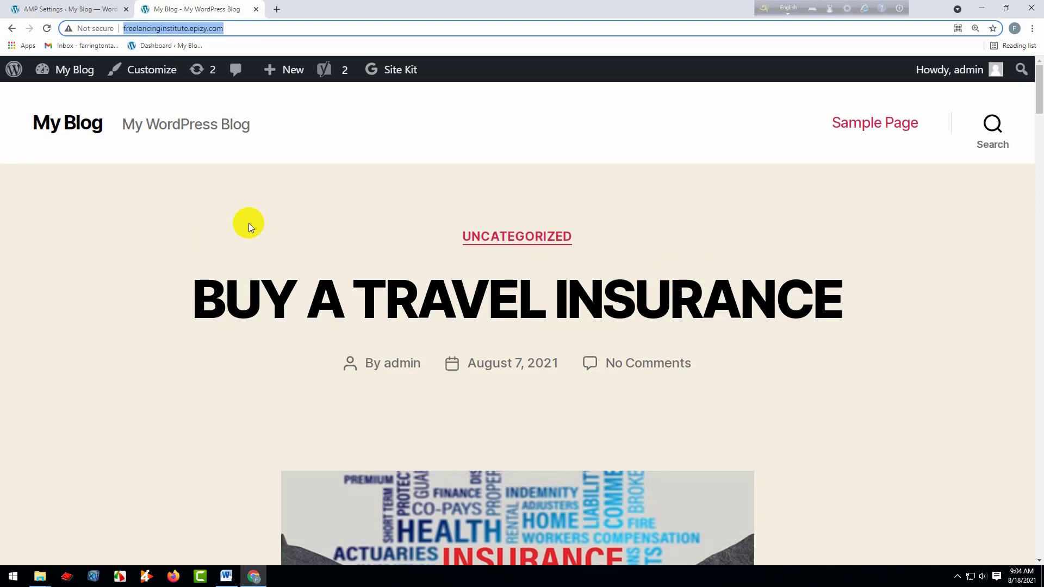
- Capture a screenshot of the browser window showing the My Blog home page, about 1914 x 1011 pixels, and copy it to the clipboard
{"action": "mouse_move", "coordinate": [68, 66]}
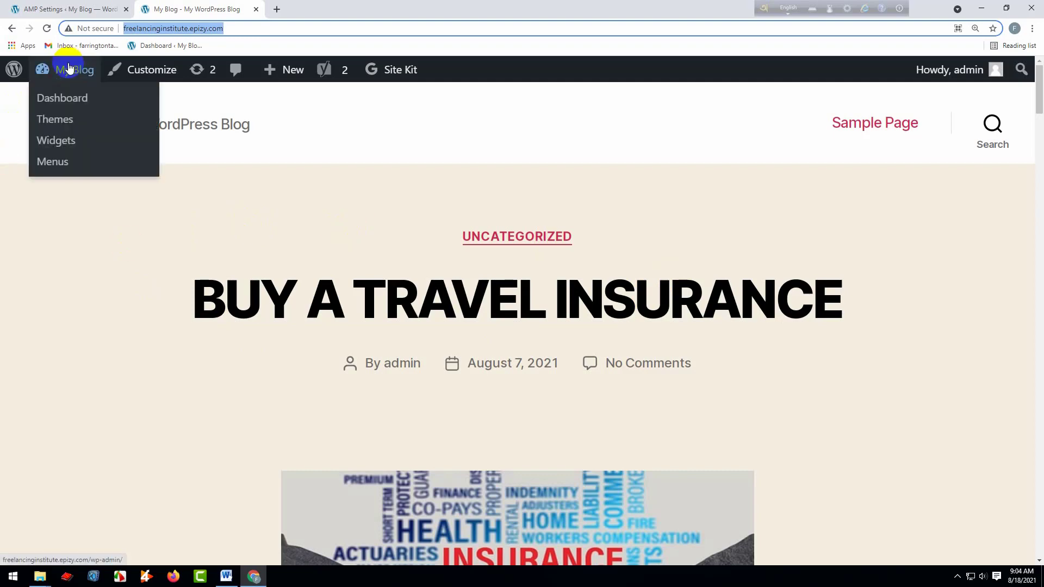
{"action": "key", "text": "Print"}
{"action": "left_click_drag", "start_coordinate": [3, 21], "coordinate": [751, 554]}
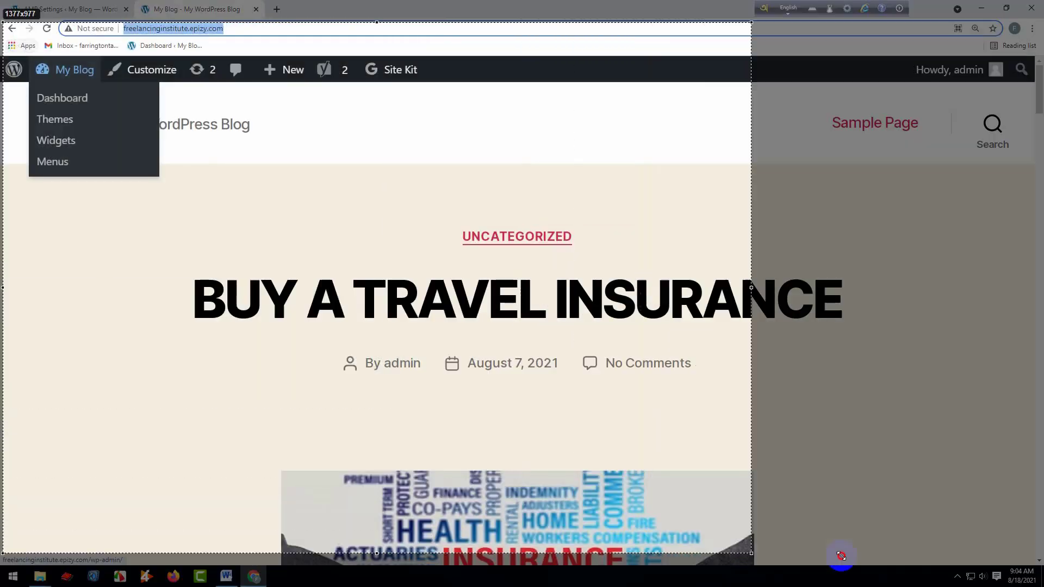
{"action": "left_click_drag", "start_coordinate": [841, 556], "coordinate": [1042, 571]}
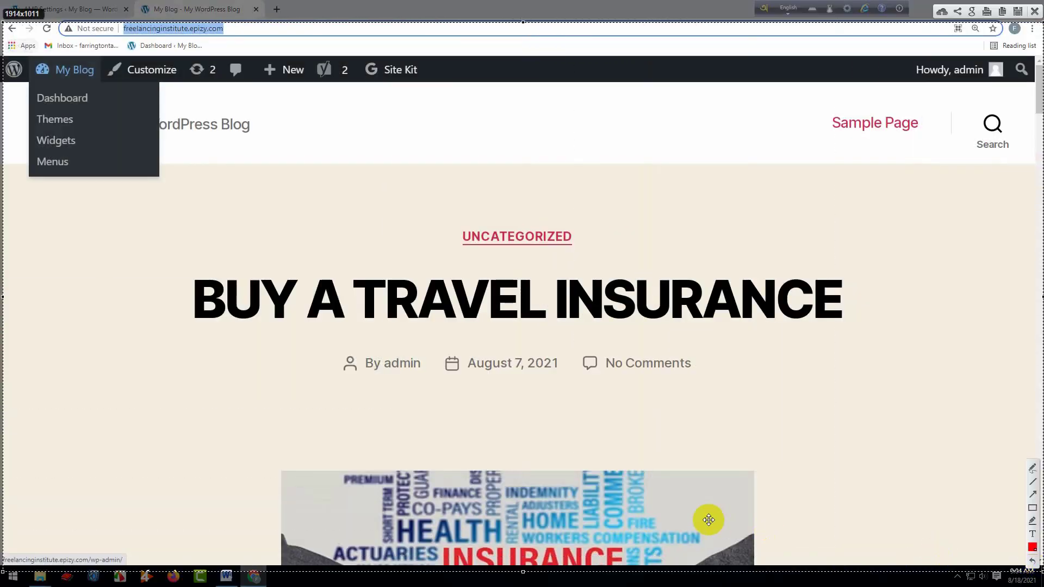
{"action": "key", "text": "ctrl+c"}
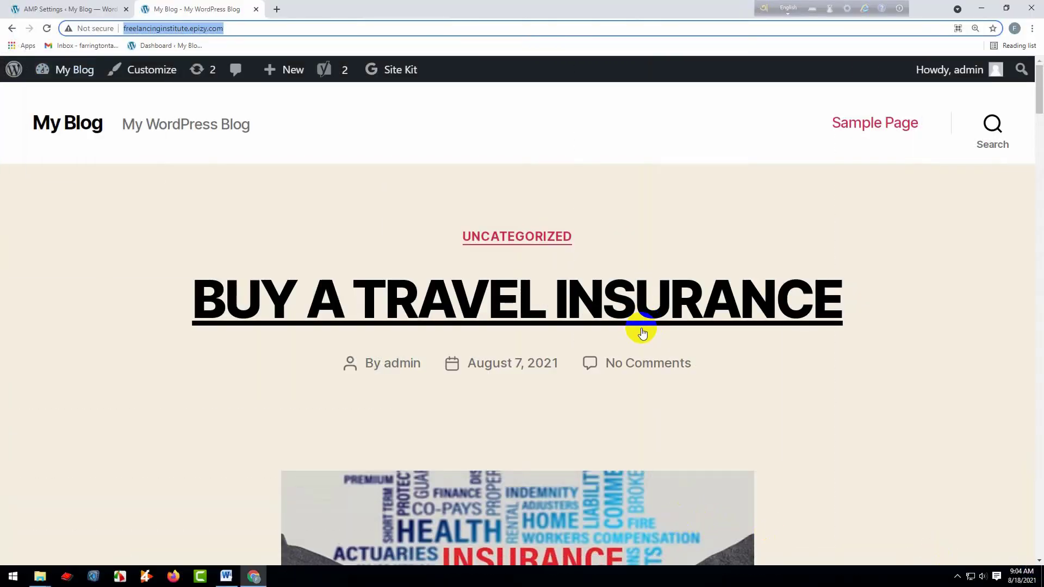
- Look through the travel insurance post on the home page, glance at the AMP settings page and return to the blog
{"action": "scroll", "coordinate": [642, 333], "scroll_direction": "down", "scroll_amount": 10}
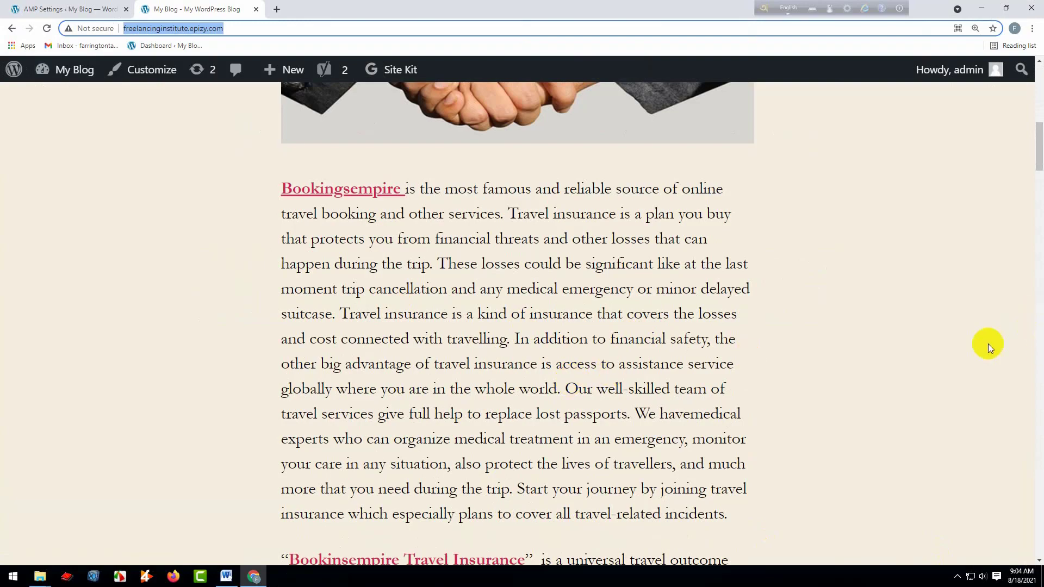
{"action": "scroll", "coordinate": [780, 363], "scroll_direction": "up", "scroll_amount": 10}
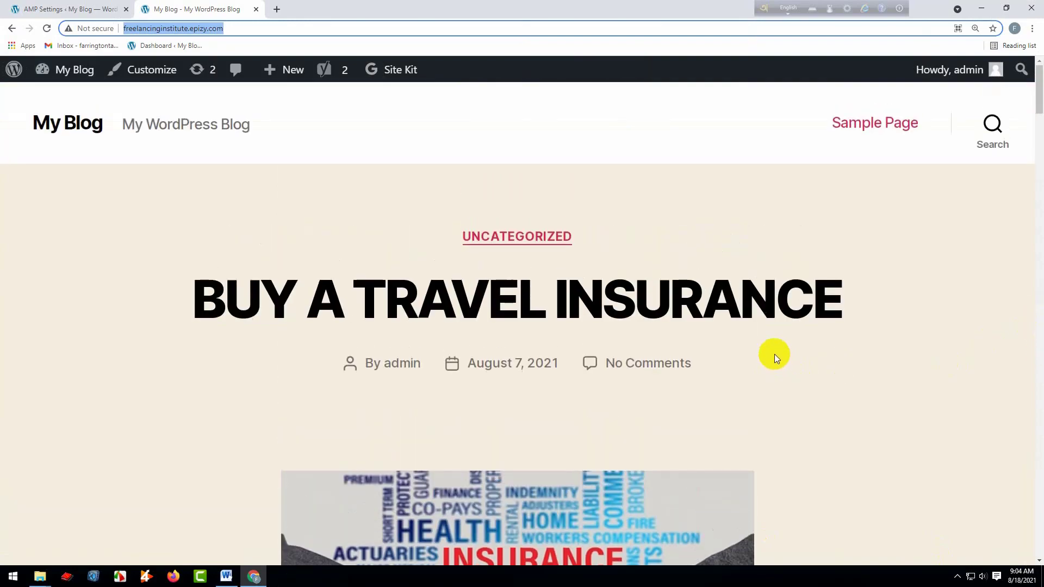
{"action": "left_click", "coordinate": [27, 9]}
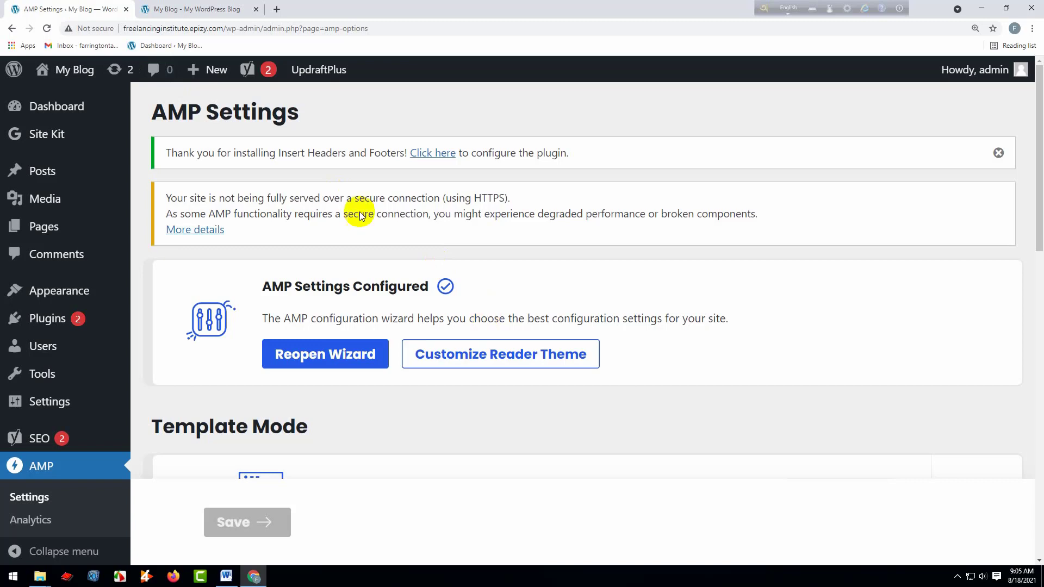
{"action": "left_click", "coordinate": [200, 5]}
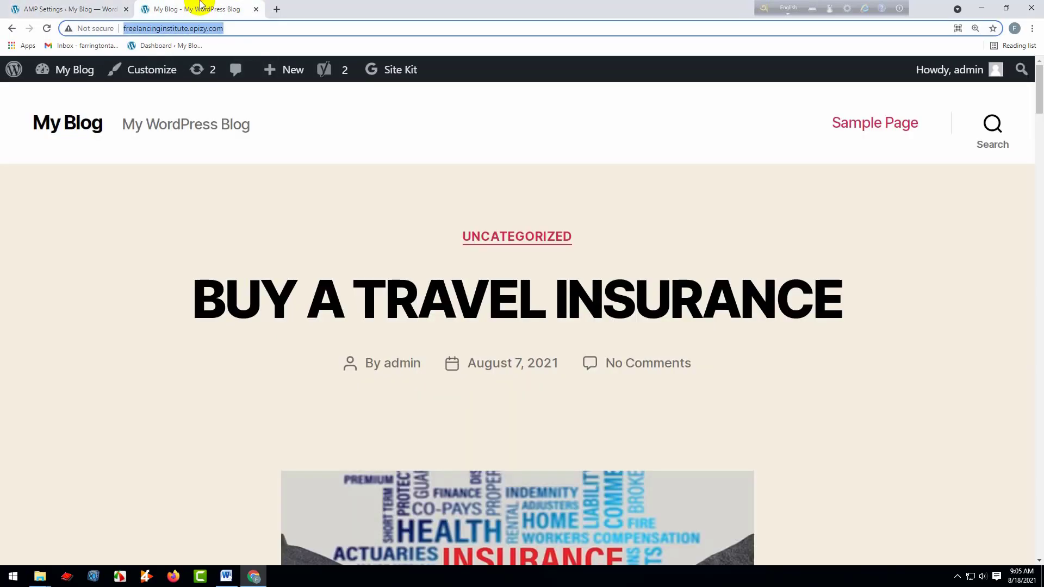
{"action": "left_click", "coordinate": [326, 131]}
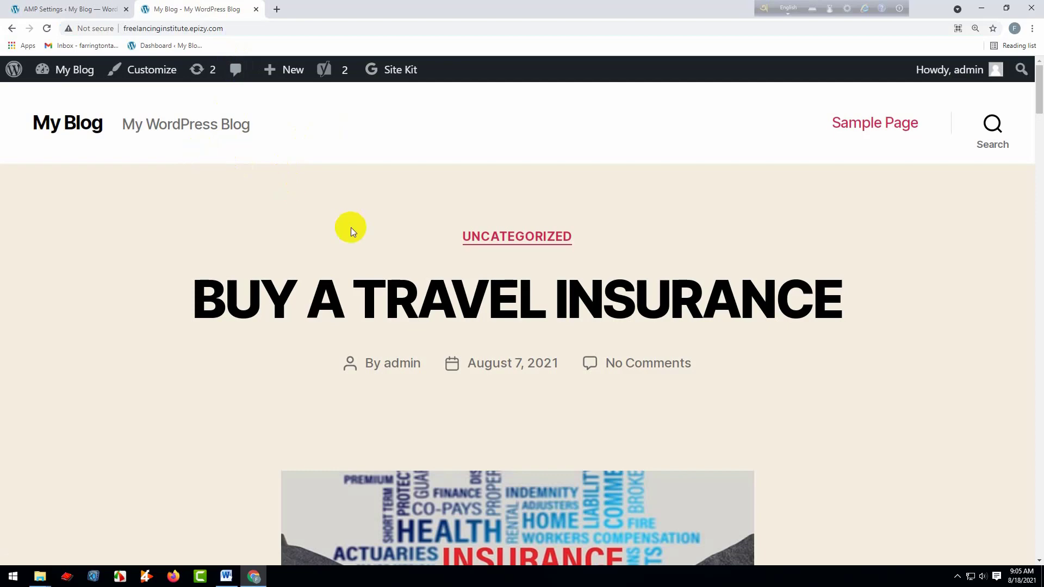
- Switch to the On page seo document in Word and highlight the website backup and accelerated mobile page topics under Step-15 and Step-16
{"action": "left_click", "coordinate": [226, 576]}
{"action": "left_click", "coordinate": [385, 386]}
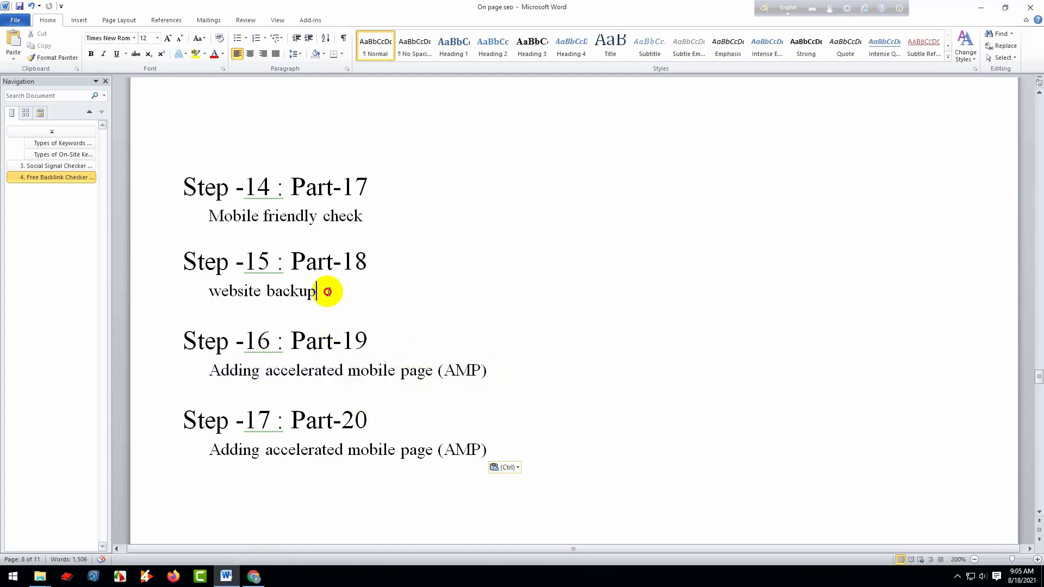
{"action": "left_click_drag", "start_coordinate": [329, 292], "coordinate": [238, 298]}
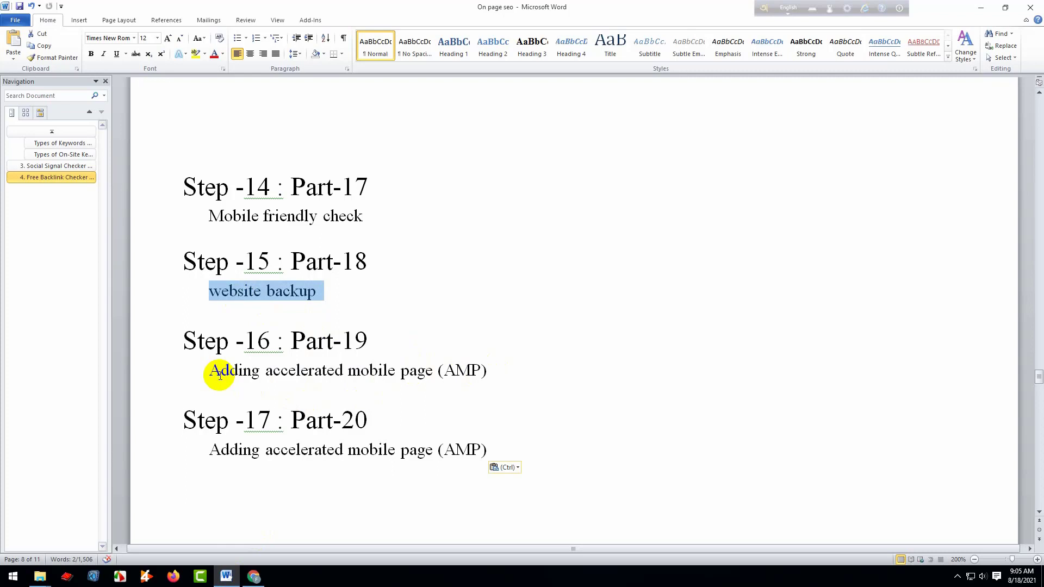
{"action": "left_click_drag", "start_coordinate": [488, 370], "coordinate": [206, 370]}
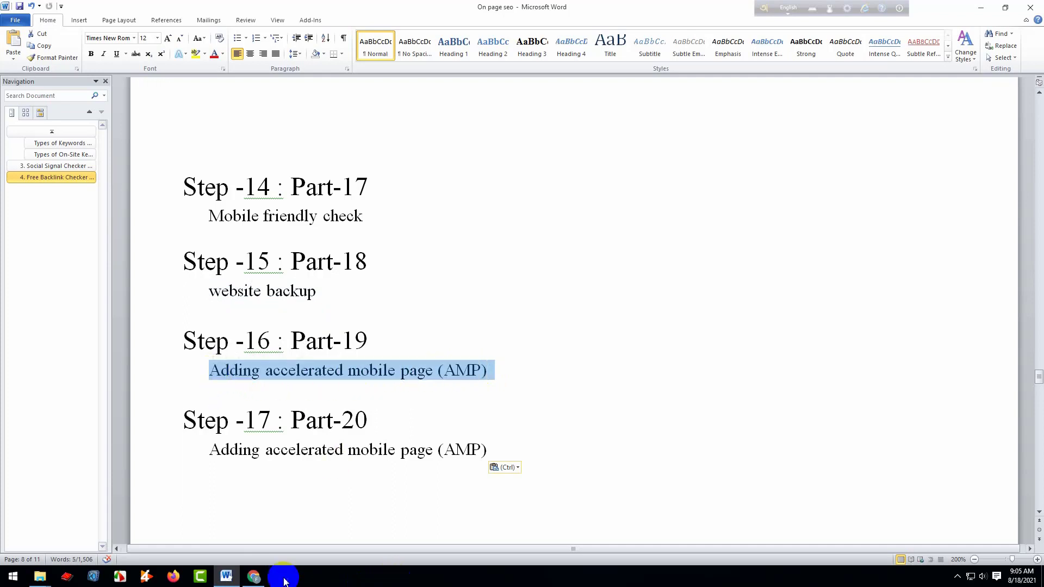
- Switch back to Chrome and review the template modes and advanced settings on the AMP settings page
{"action": "left_click", "coordinate": [253, 578]}
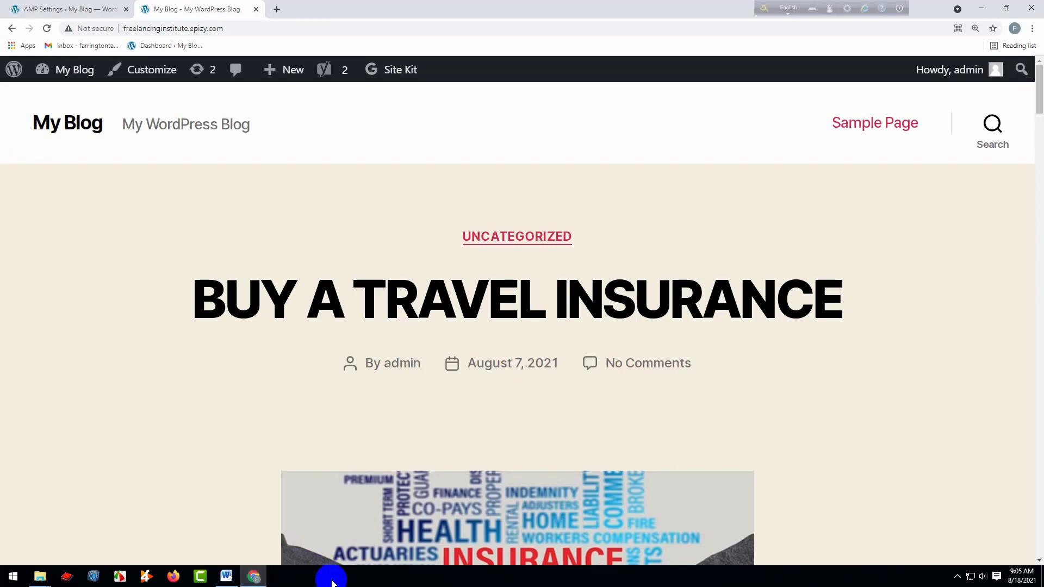
{"action": "left_click", "coordinate": [60, 9]}
{"action": "scroll", "coordinate": [409, 369], "scroll_direction": "down", "scroll_amount": 7}
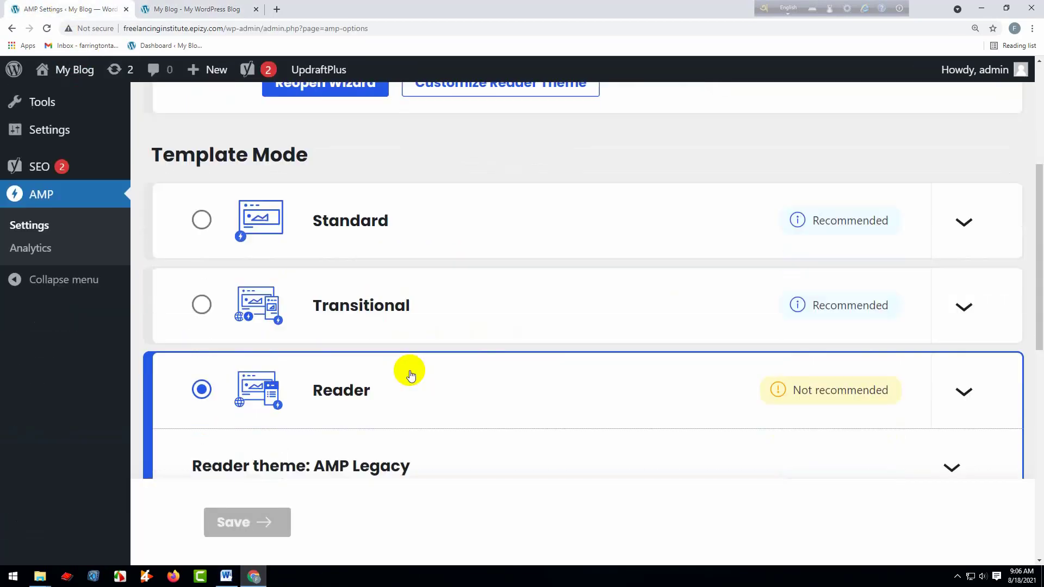
{"action": "scroll", "coordinate": [408, 374], "scroll_direction": "down", "scroll_amount": 6}
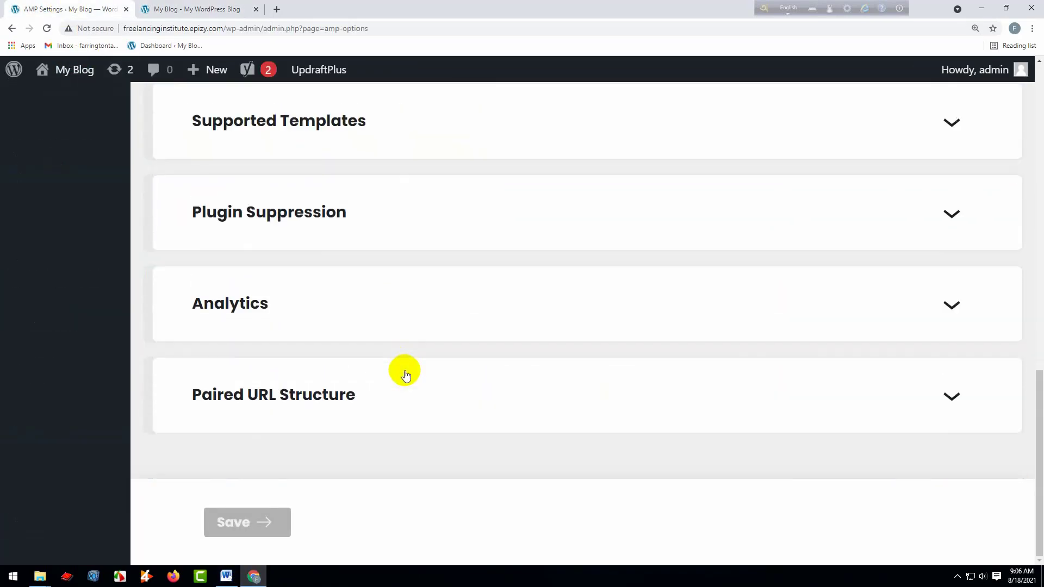
{"action": "scroll", "coordinate": [406, 374], "scroll_direction": "up", "scroll_amount": 8}
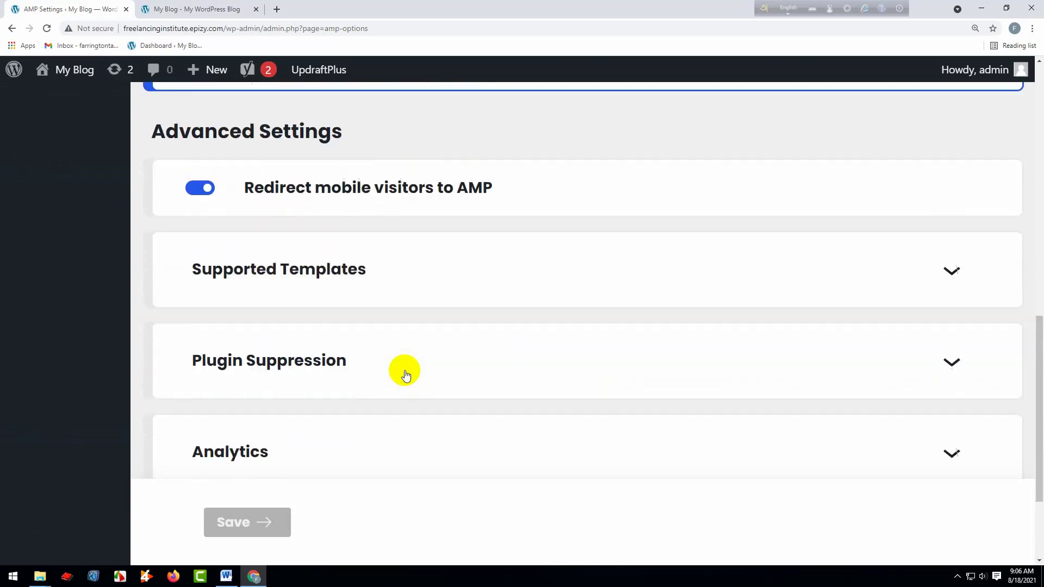